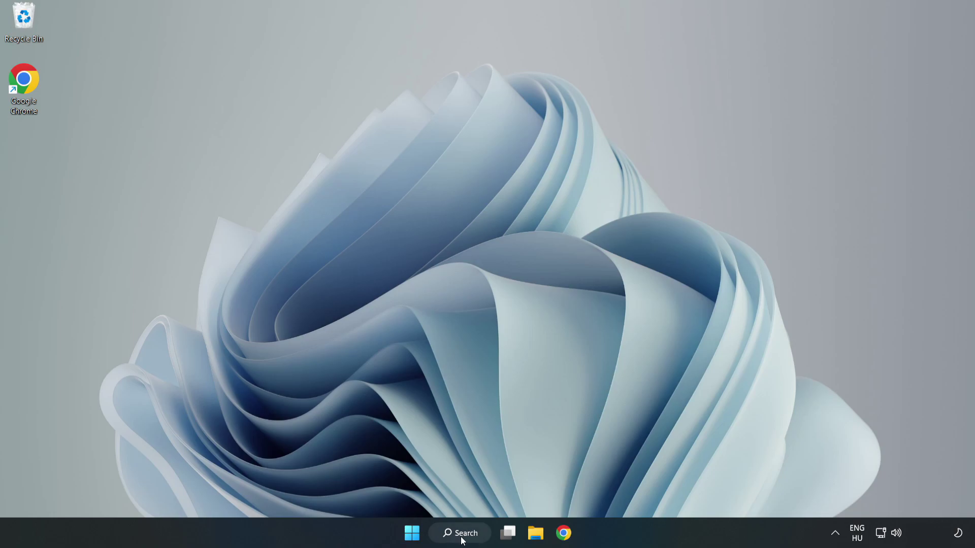
Open Windows Search to look up Device Manager
{"action": "left_click", "coordinate": [465, 535]}
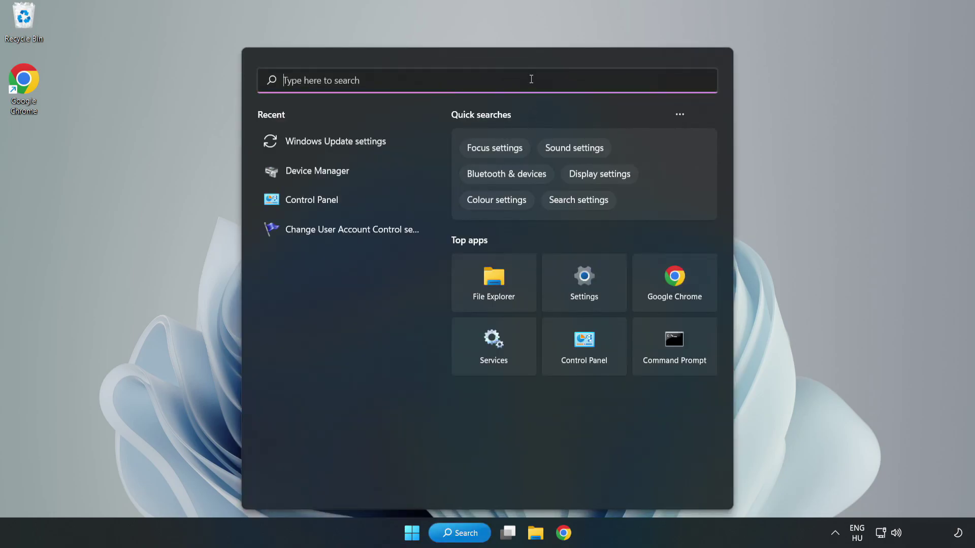
{"action": "type", "text": "devi"}
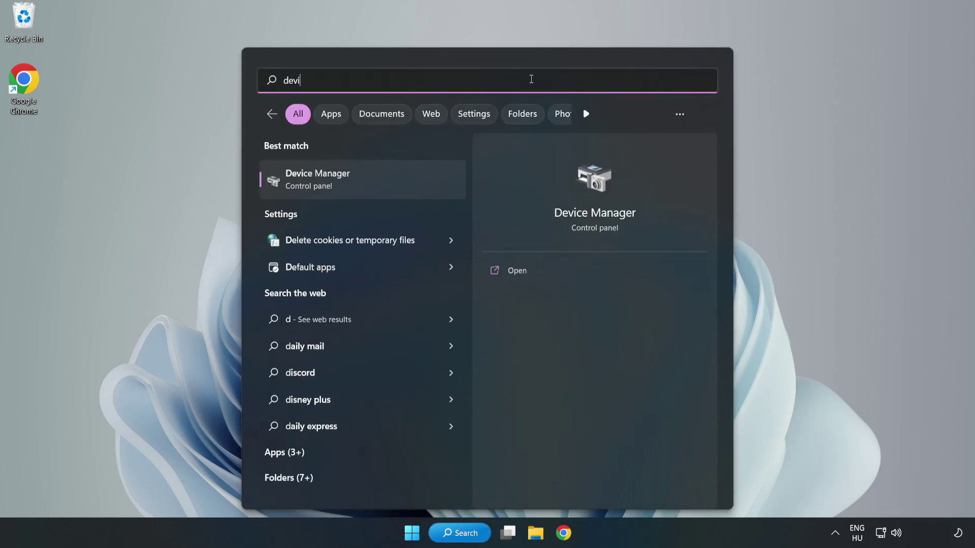
{"action": "type", "text": "ce manag"}
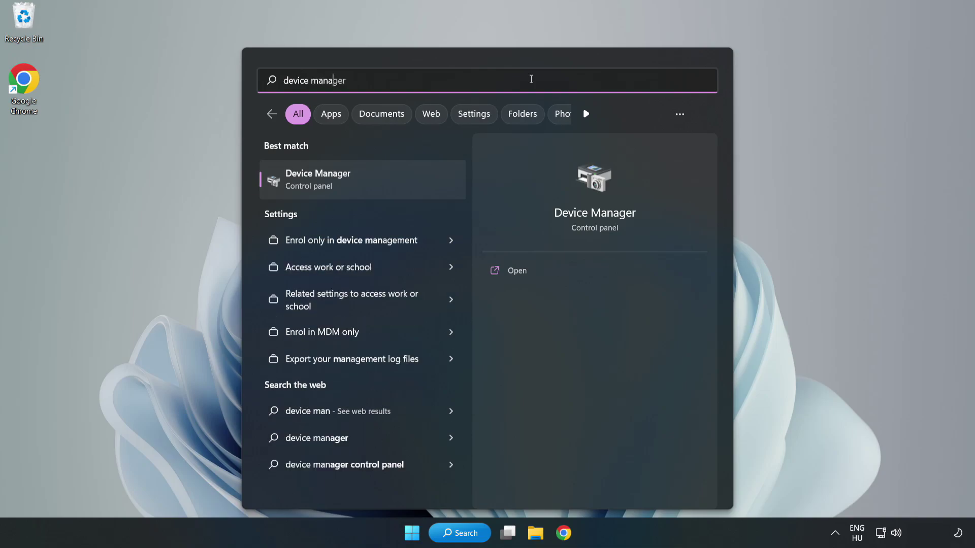
{"action": "type", "text": "er"}
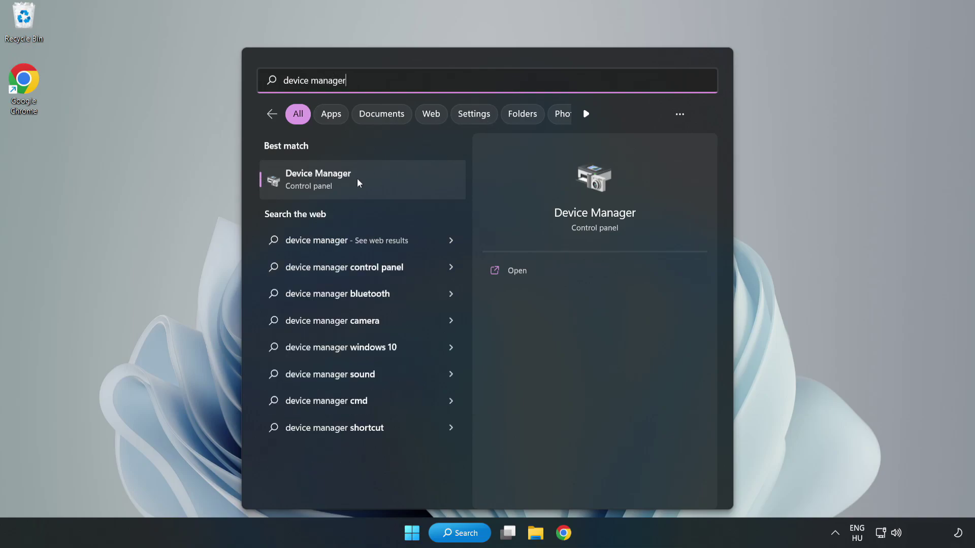
Launch Device Manager, expand Display adapters and bring up the VMware SVGA 3D adapter's actions
{"action": "left_click", "coordinate": [363, 188]}
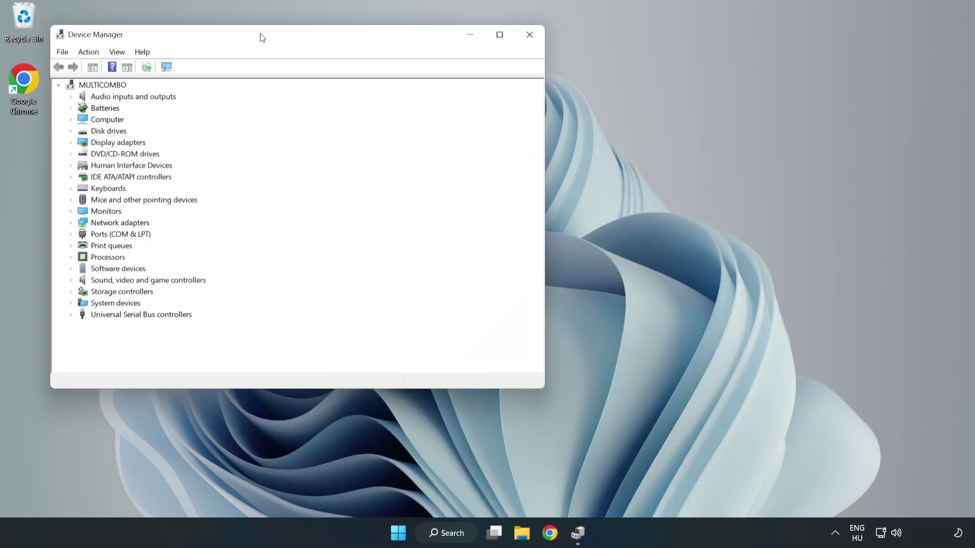
{"action": "left_click_drag", "start_coordinate": [260, 38], "coordinate": [435, 88]}
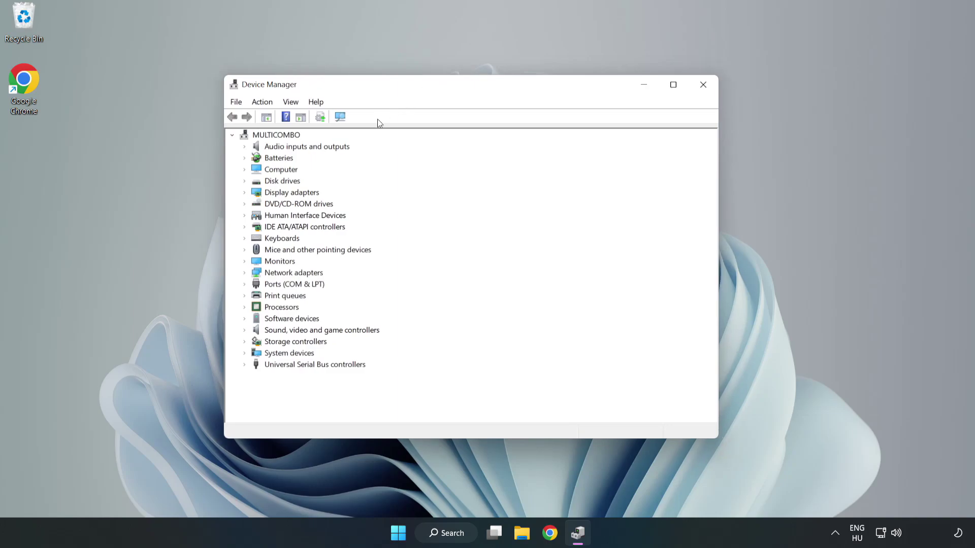
{"action": "left_click", "coordinate": [260, 192]}
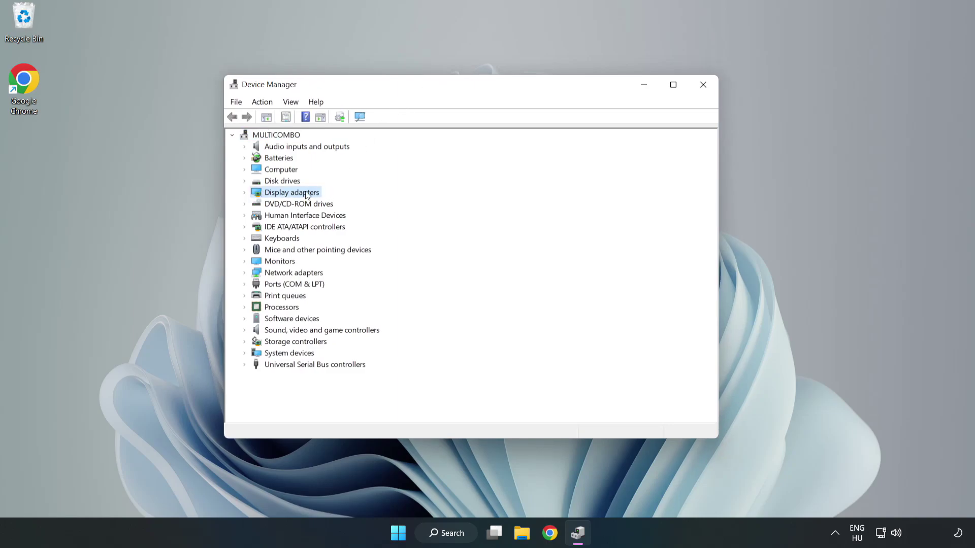
{"action": "left_click", "coordinate": [244, 193]}
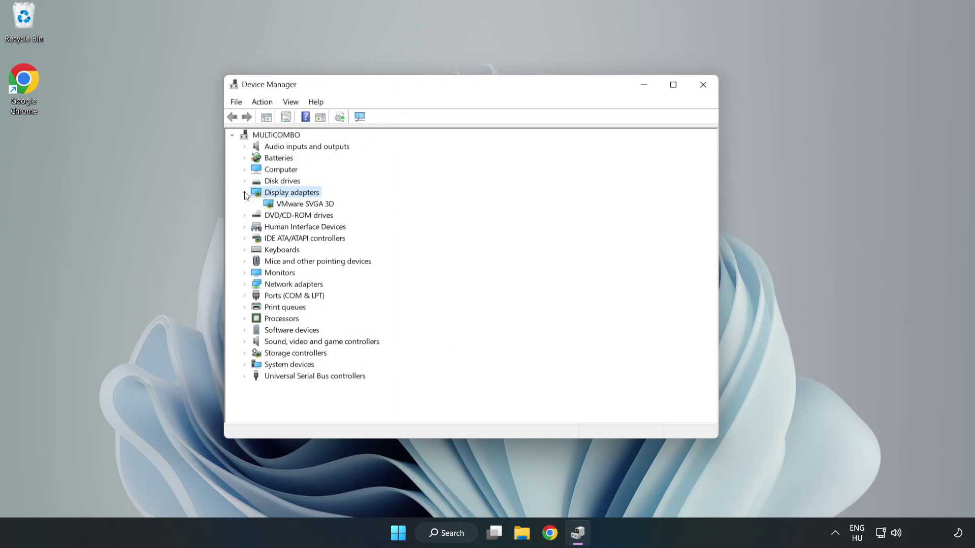
{"action": "left_click", "coordinate": [271, 206]}
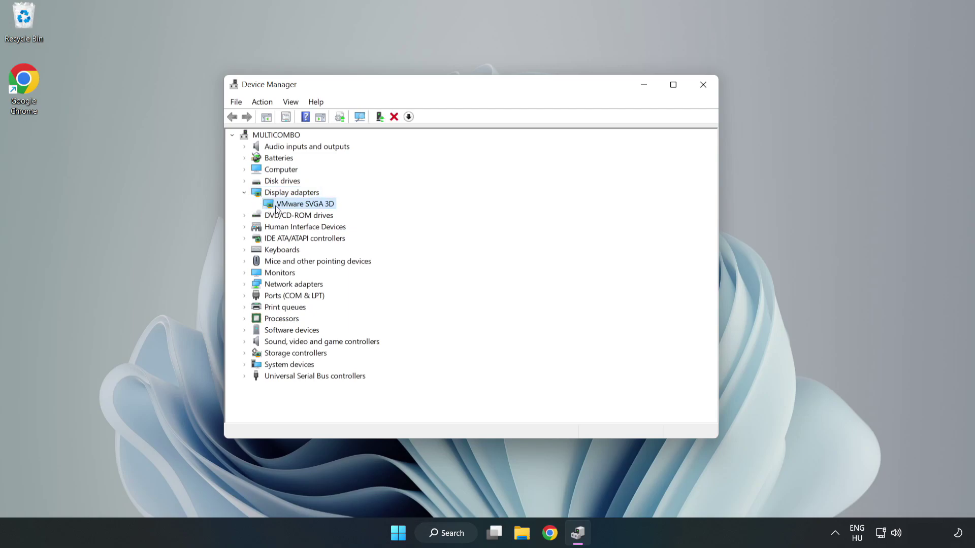
{"action": "right_click", "coordinate": [302, 206]}
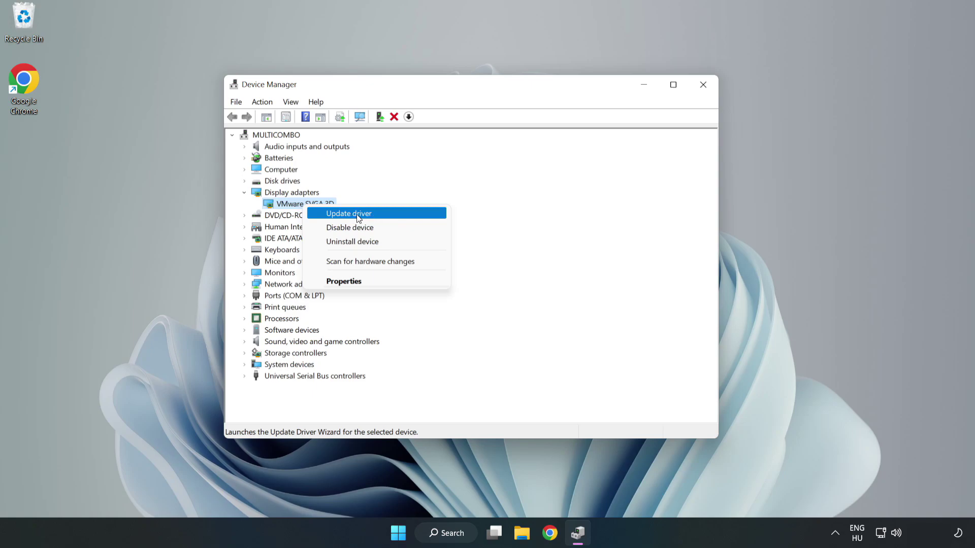
Search automatically for a newer VMware SVGA 3D driver, dismiss the result, and close Device Manager
{"action": "left_click", "coordinate": [379, 219]}
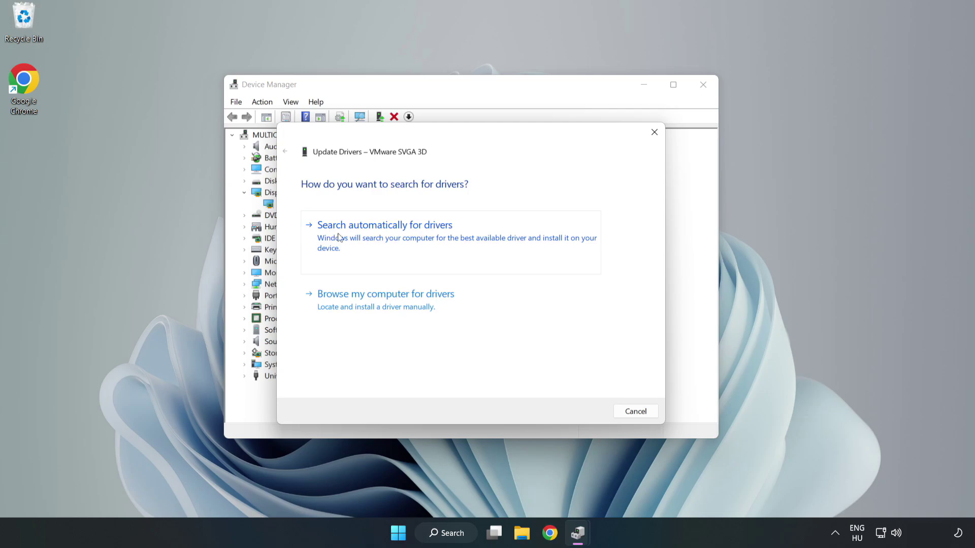
{"action": "left_click", "coordinate": [387, 238]}
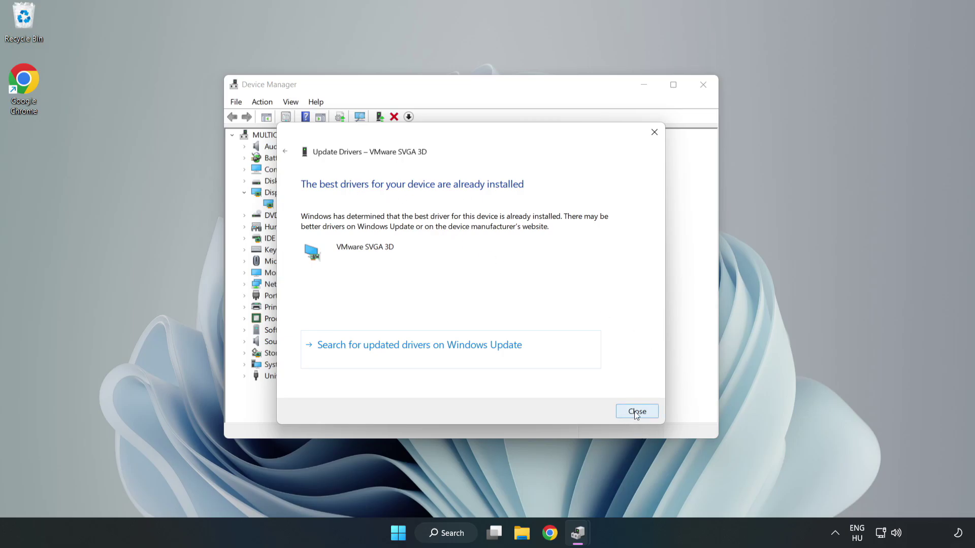
{"action": "left_click", "coordinate": [637, 412]}
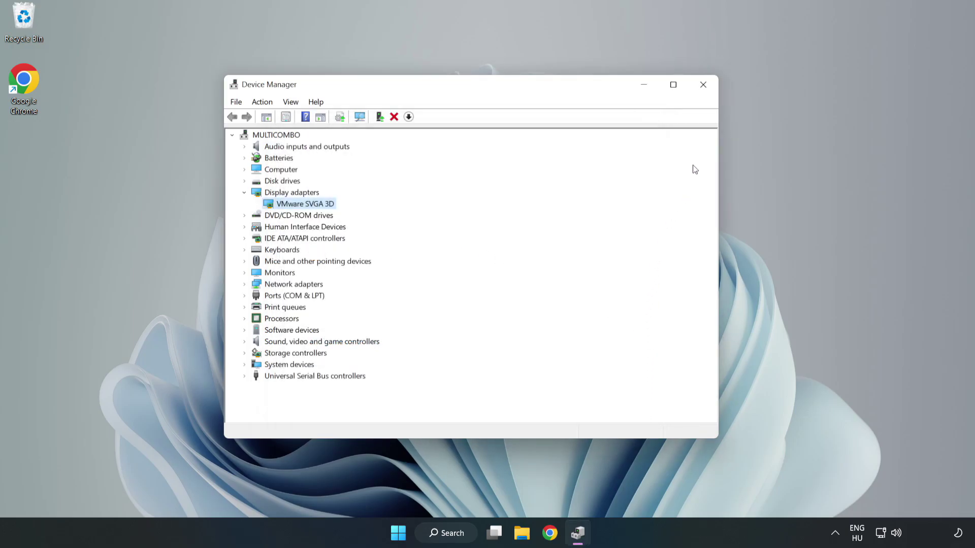
{"action": "left_click", "coordinate": [703, 86]}
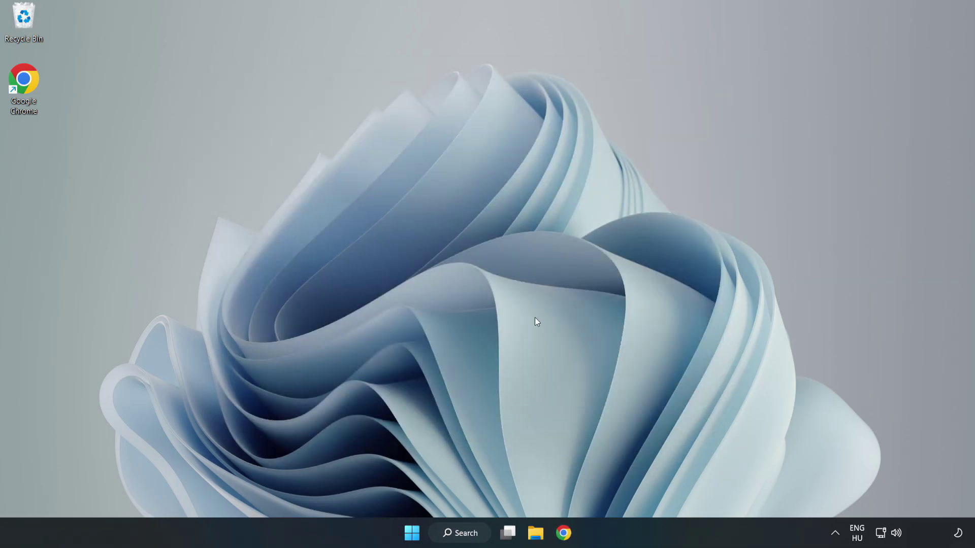
Open Windows Search to find Windows Update settings
{"action": "left_click", "coordinate": [462, 535]}
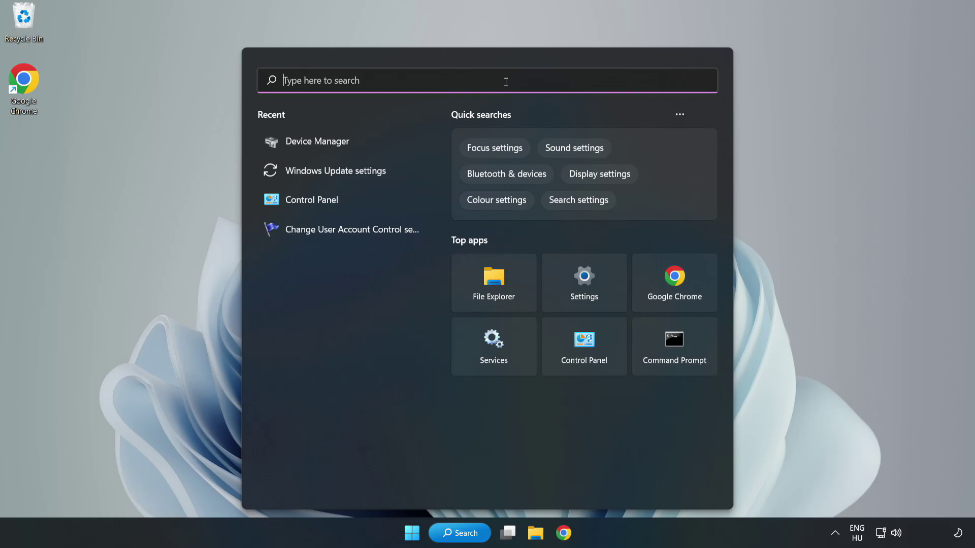
{"action": "type", "text": "updat"}
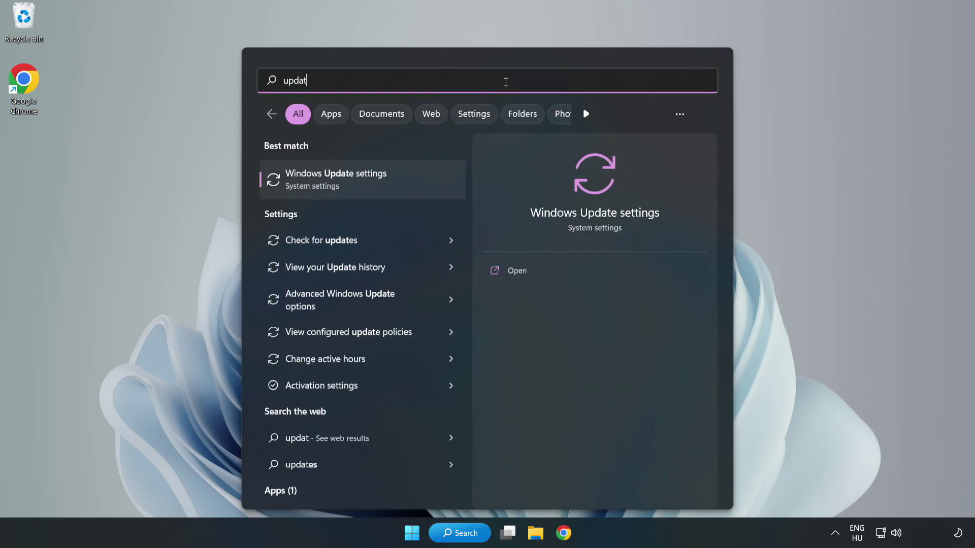
{"action": "type", "text": "es"}
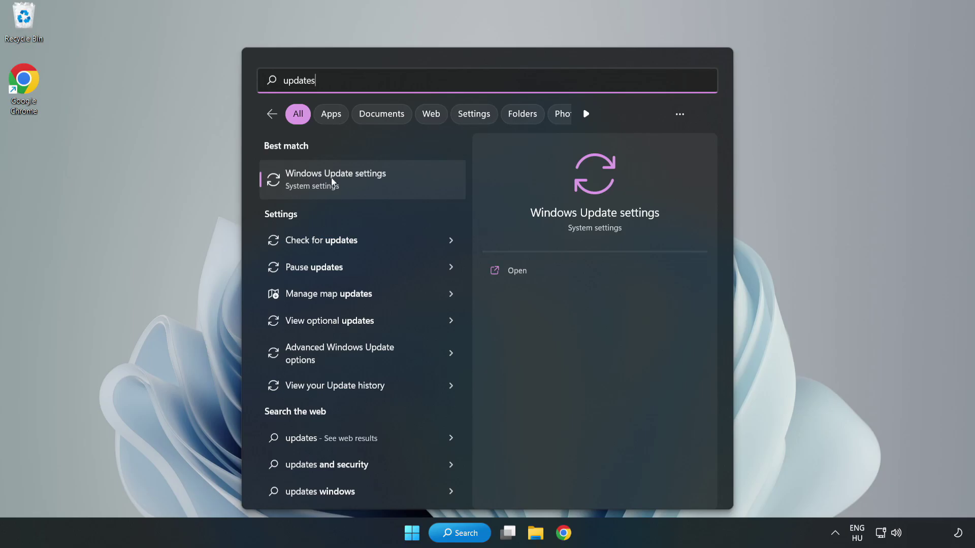
Open Windows Update maximised, check for updates until it reports up to date, then close Settings
{"action": "left_click", "coordinate": [346, 181]}
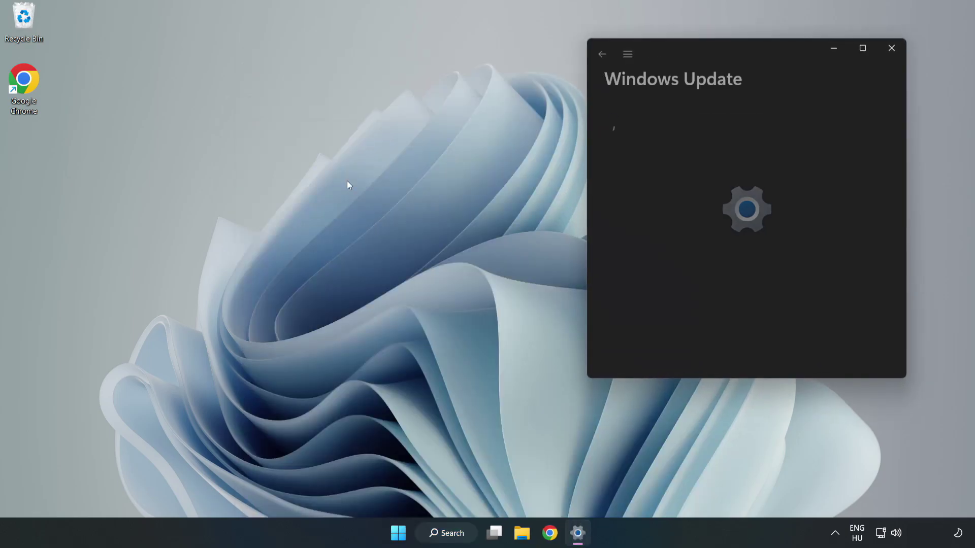
{"action": "left_click", "coordinate": [864, 48]}
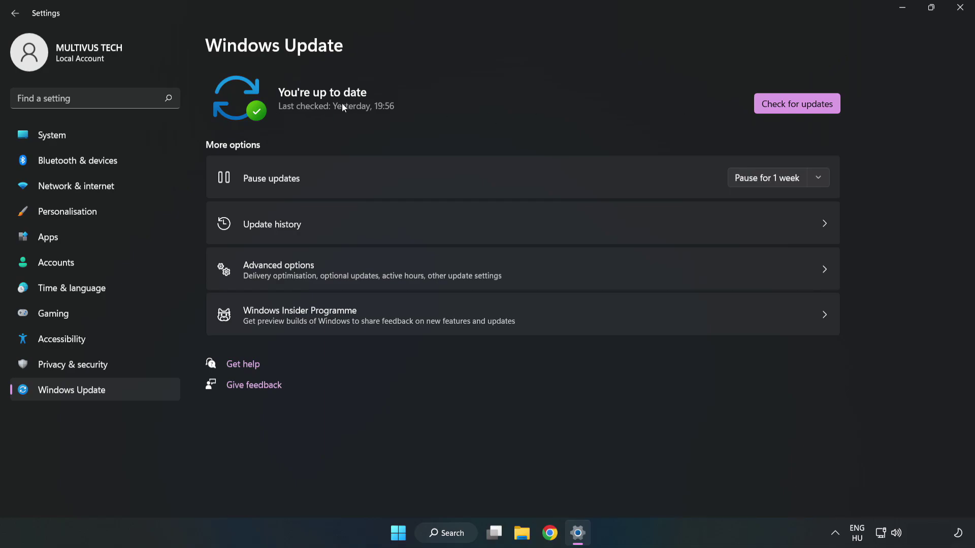
{"action": "left_click", "coordinate": [796, 106]}
{"action": "left_click", "coordinate": [961, 13]}
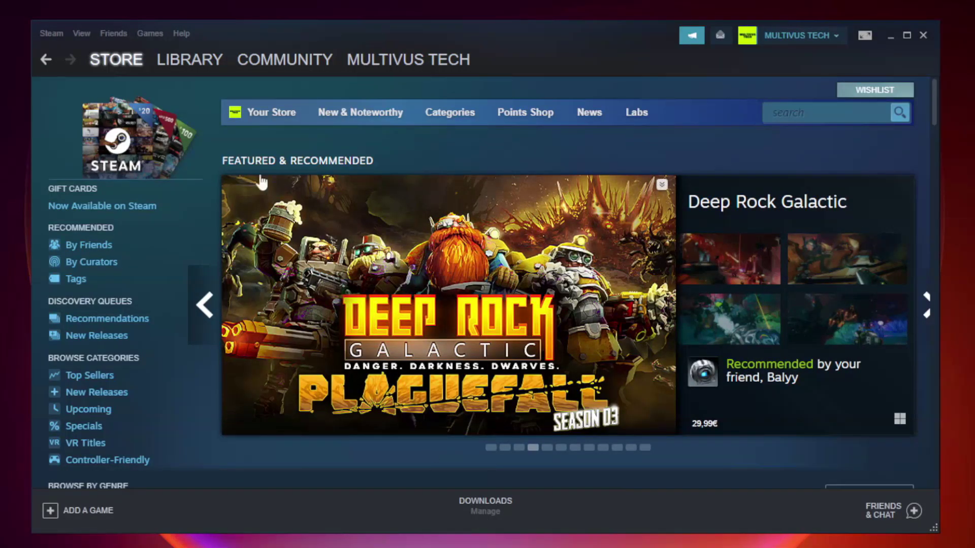
Show the Steam Library and bring up the favourite game's actions
{"action": "left_click", "coordinate": [197, 66]}
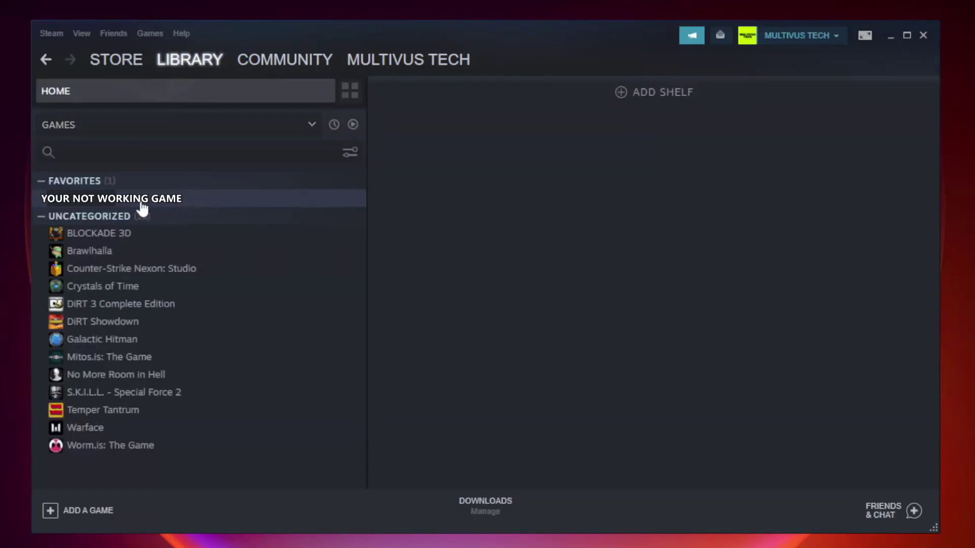
{"action": "right_click", "coordinate": [210, 204]}
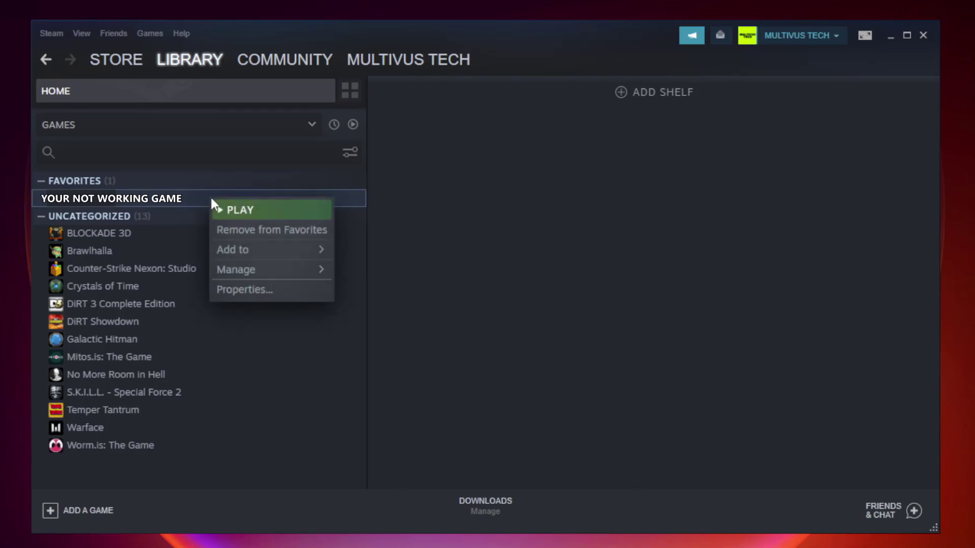
Verify Unturned's game file integrity from its Local Files properties, validating all 9192 files
{"action": "left_click", "coordinate": [269, 293]}
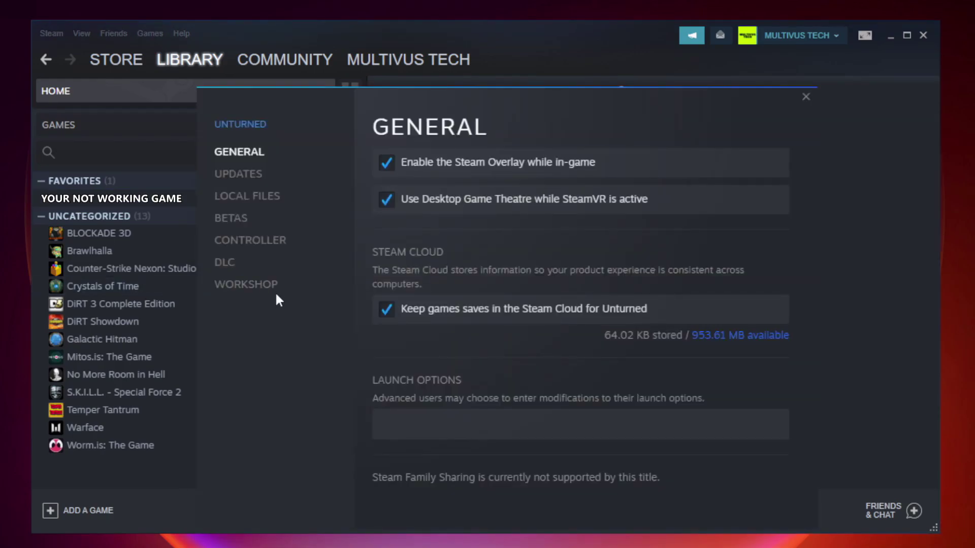
{"action": "left_click", "coordinate": [260, 204]}
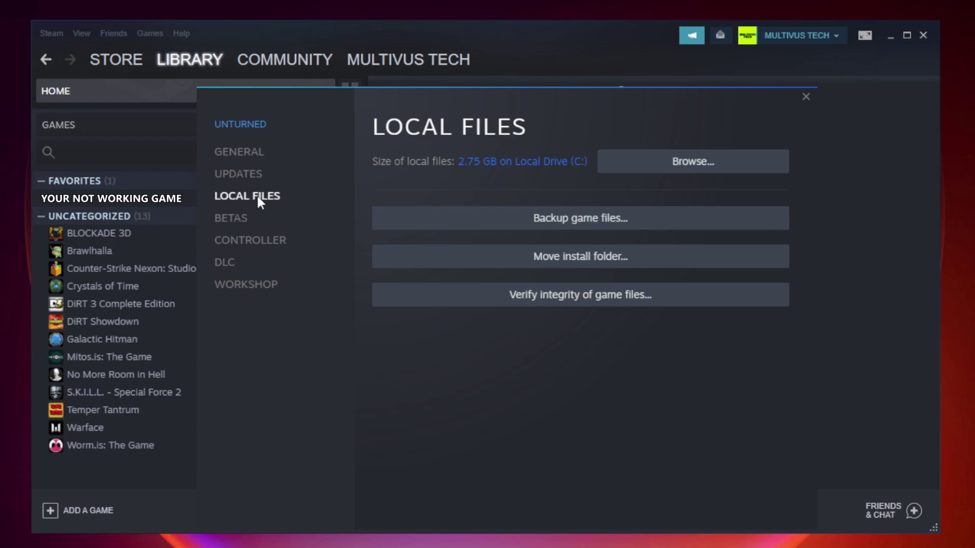
{"action": "left_click", "coordinate": [591, 306]}
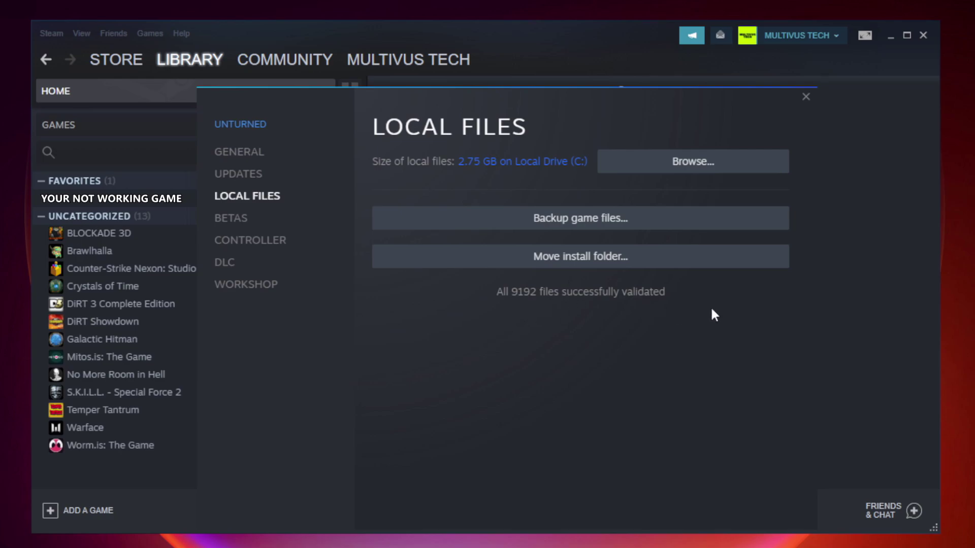
Browse to Unturned's install folder and bring up actions for the YOUR NOT WORKING GAME shortcut
{"action": "left_click", "coordinate": [695, 174]}
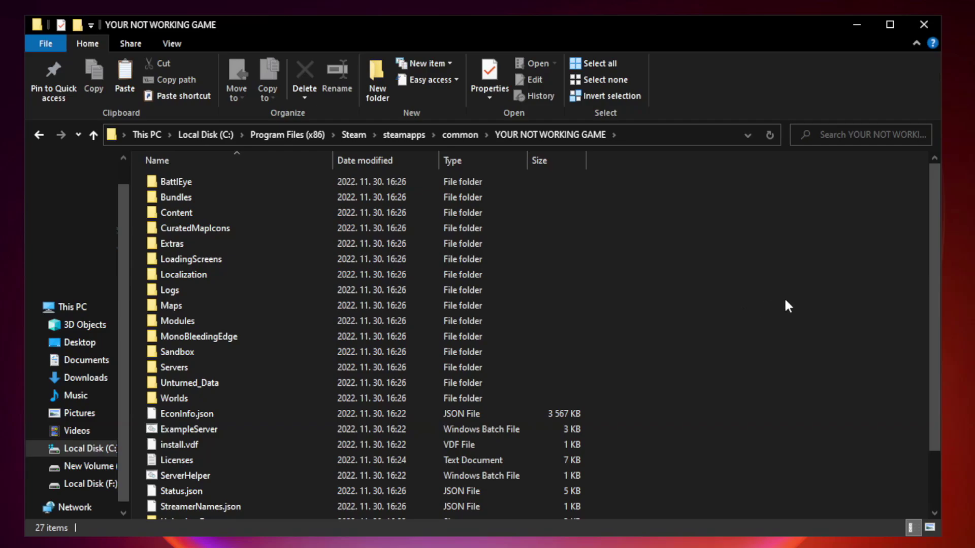
{"action": "left_click_drag", "start_coordinate": [936, 266], "coordinate": [936, 349]}
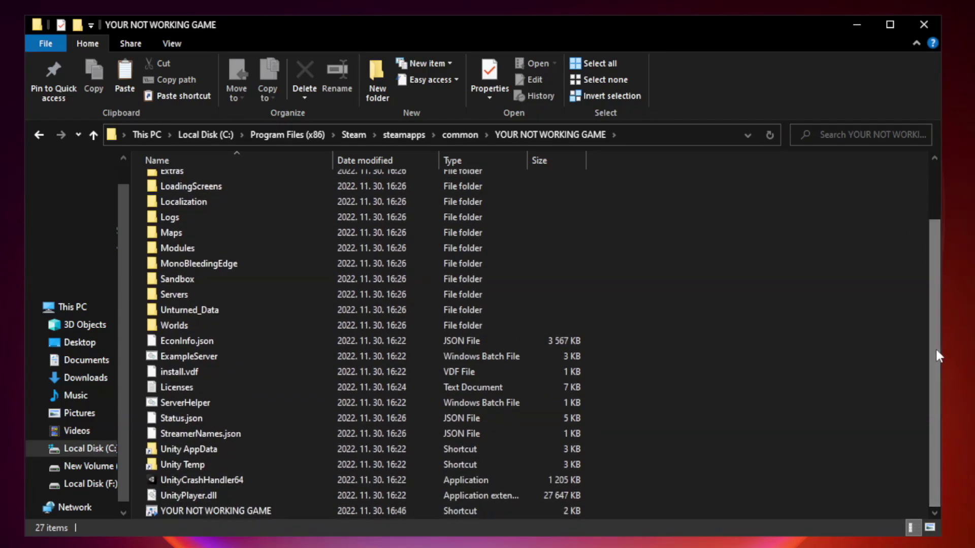
{"action": "left_click", "coordinate": [386, 509]}
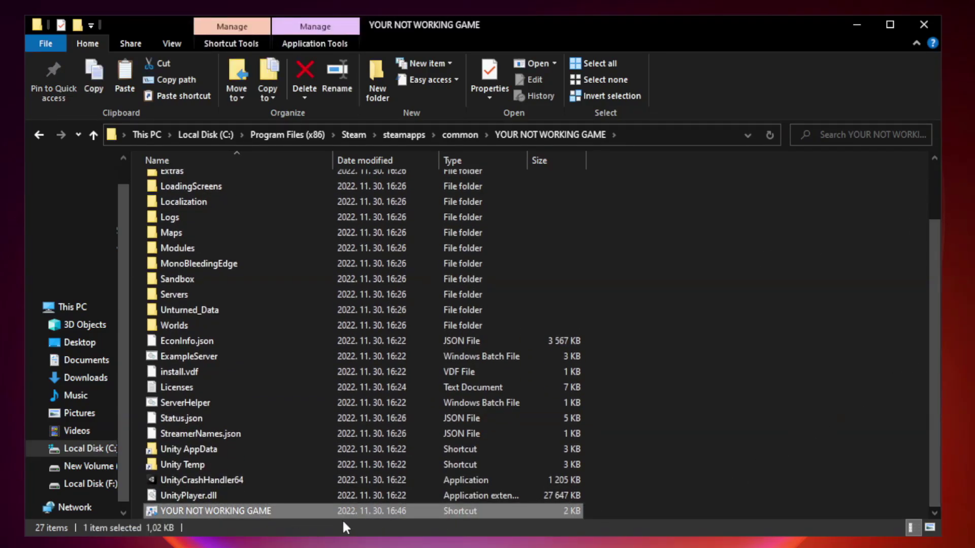
{"action": "right_click", "coordinate": [329, 508]}
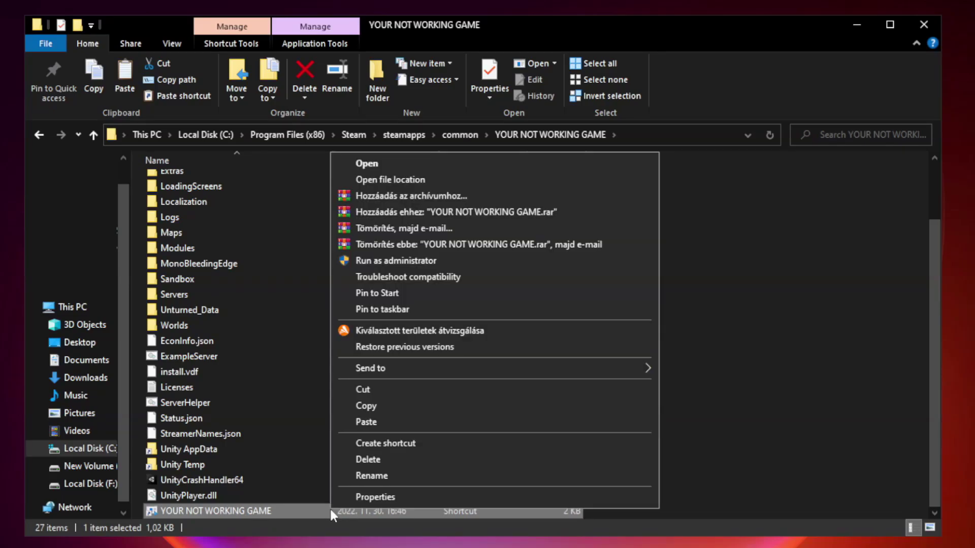
Open the shortcut's Properties window and move it fully into view
{"action": "left_click", "coordinate": [492, 500]}
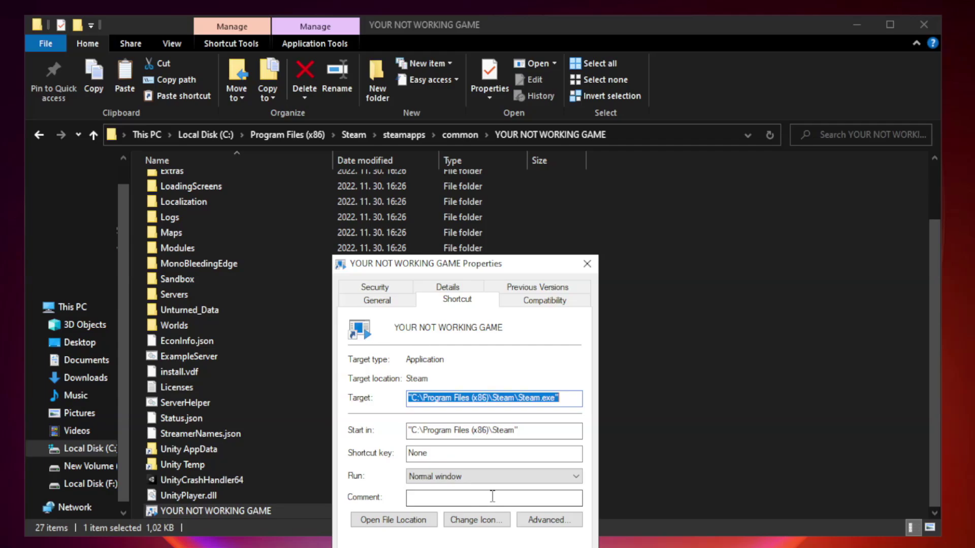
{"action": "mouse_move", "coordinate": [485, 268]}
{"action": "left_mouse_down"}
{"action": "mouse_move", "coordinate": [502, 130]}
{"action": "mouse_move", "coordinate": [484, 110]}
{"action": "left_mouse_up"}
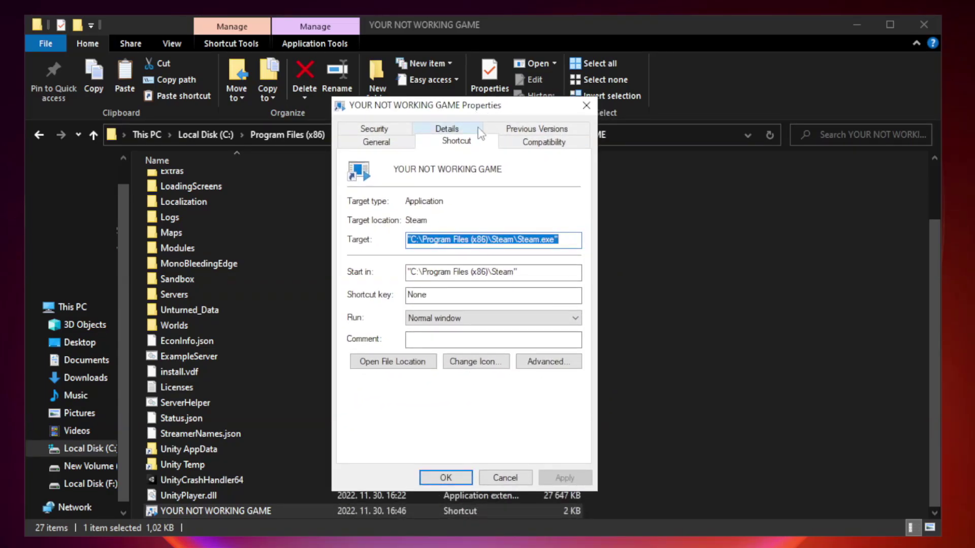
Give the shortcut Windows 8 compatibility mode, disabled fullscreen optimizations and administrator rights, then apply
{"action": "left_click", "coordinate": [541, 145]}
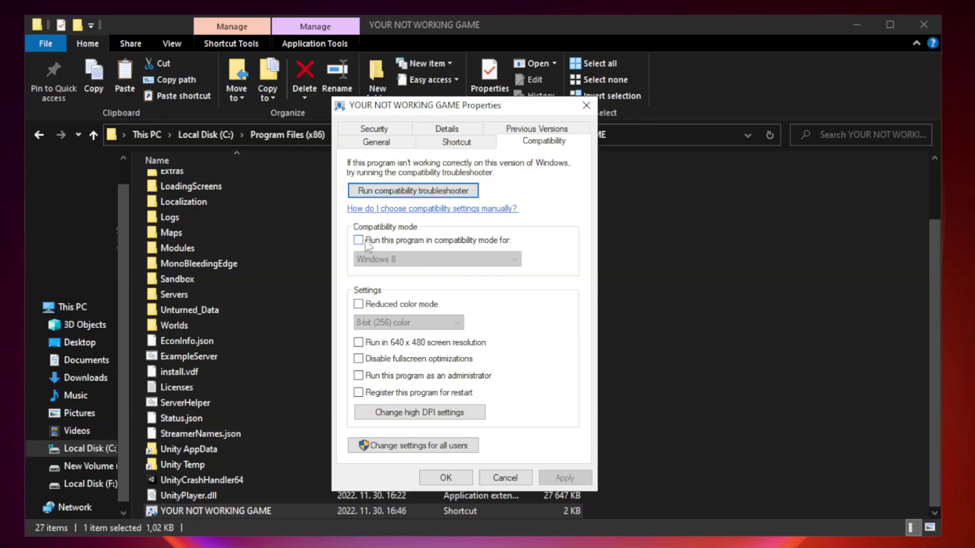
{"action": "left_click", "coordinate": [387, 243]}
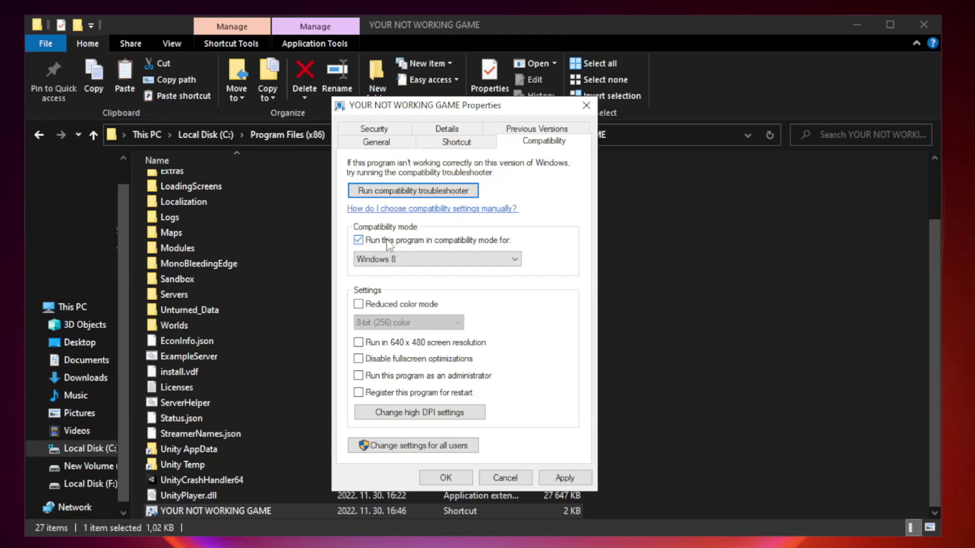
{"action": "left_click", "coordinate": [440, 260]}
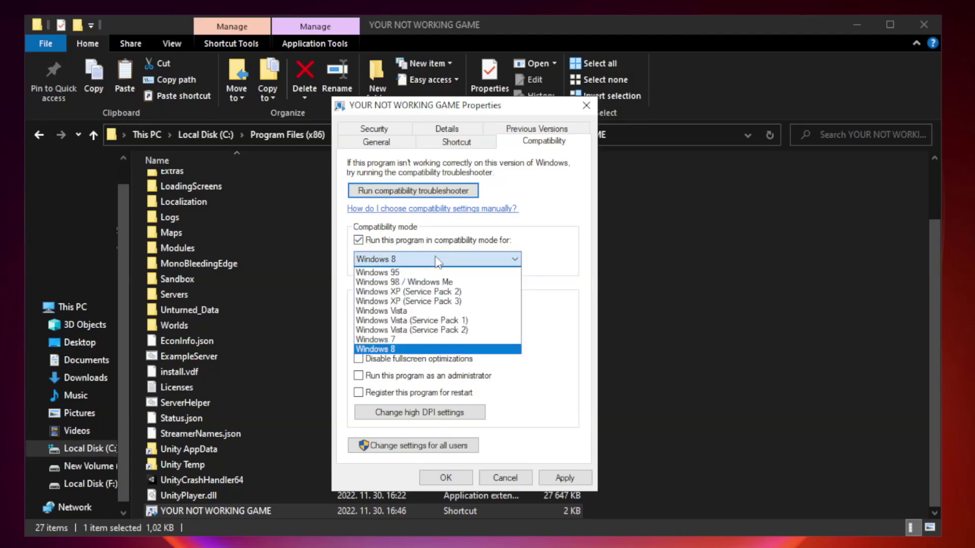
{"action": "left_click", "coordinate": [411, 350]}
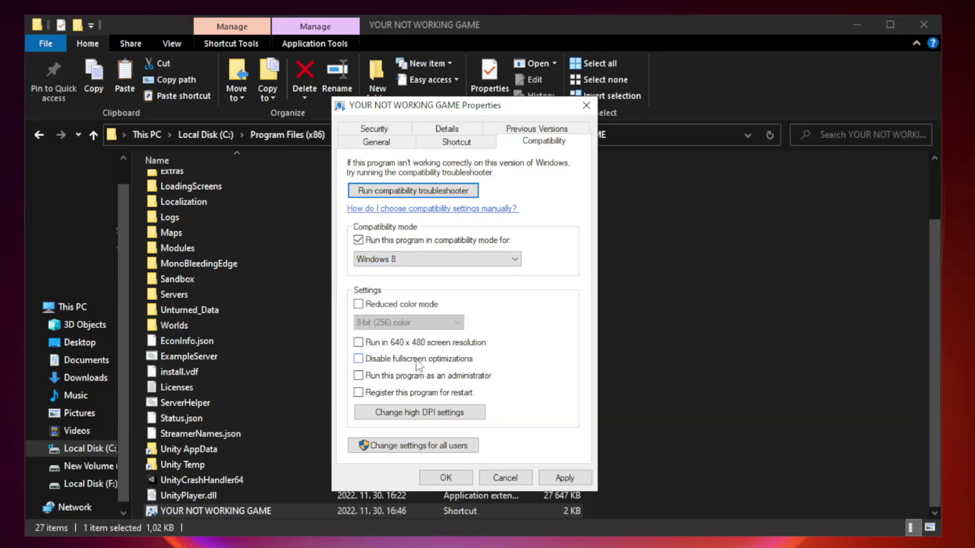
{"action": "left_click", "coordinate": [382, 365]}
{"action": "left_click", "coordinate": [384, 385]}
{"action": "left_click", "coordinate": [564, 478]}
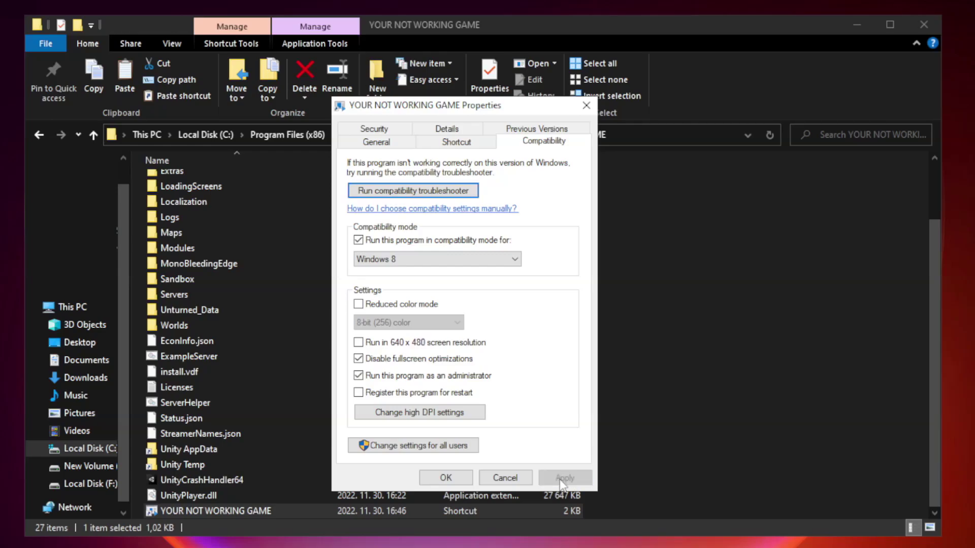
{"action": "left_click", "coordinate": [446, 478]}
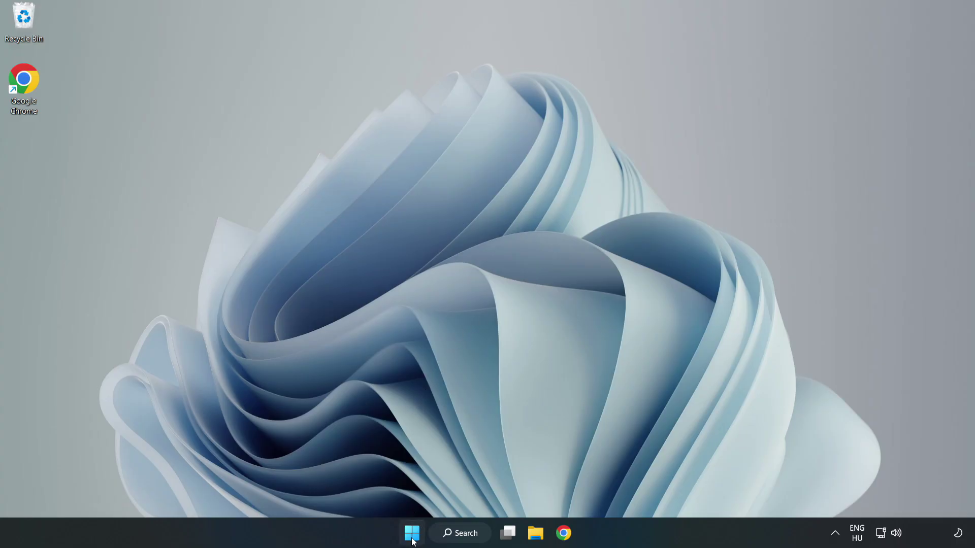
Launch Task Manager from the Start button's Win+X menu
{"action": "right_click", "coordinate": [413, 538]}
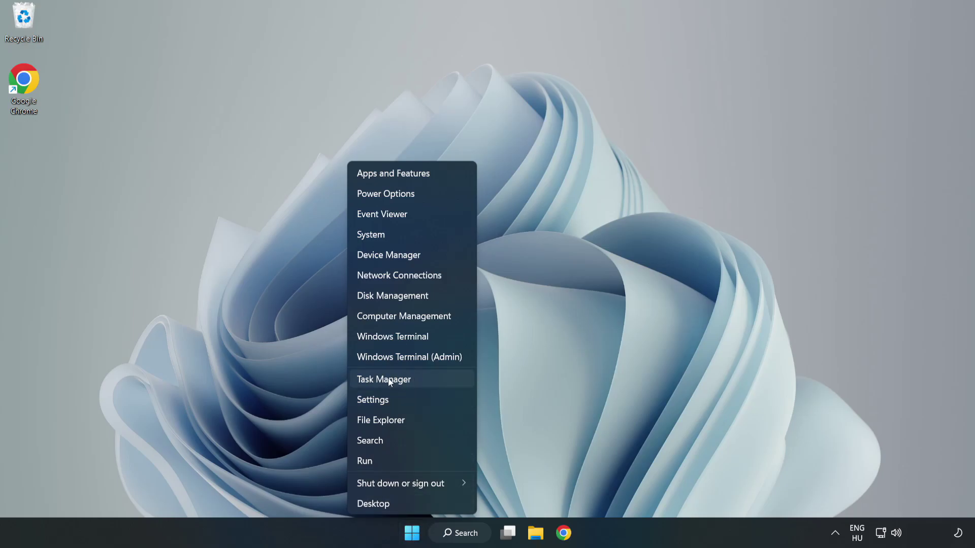
{"action": "left_click", "coordinate": [410, 379]}
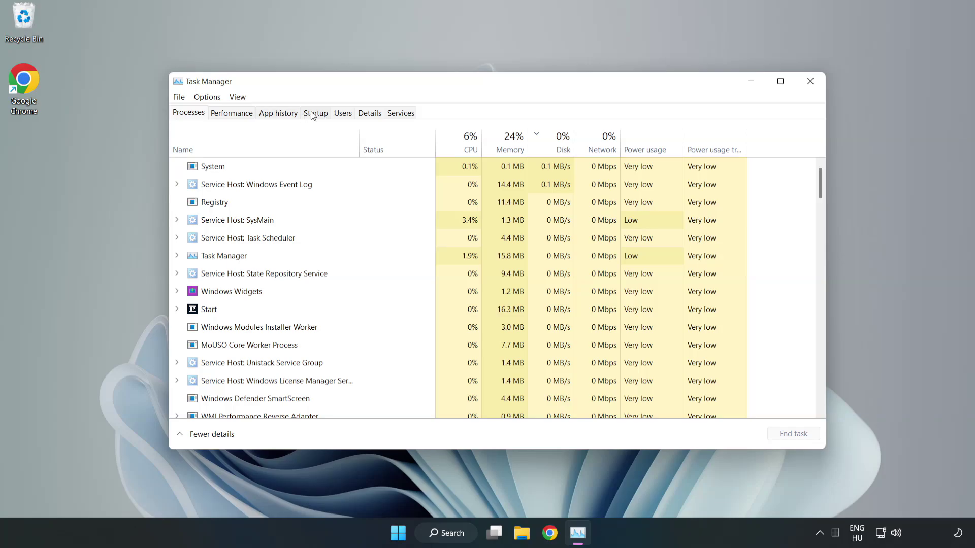
Disable Cortana, Microsoft Edge, Microsoft Teams and Phone Link at startup, then close Task Manager
{"action": "left_click", "coordinate": [316, 117]}
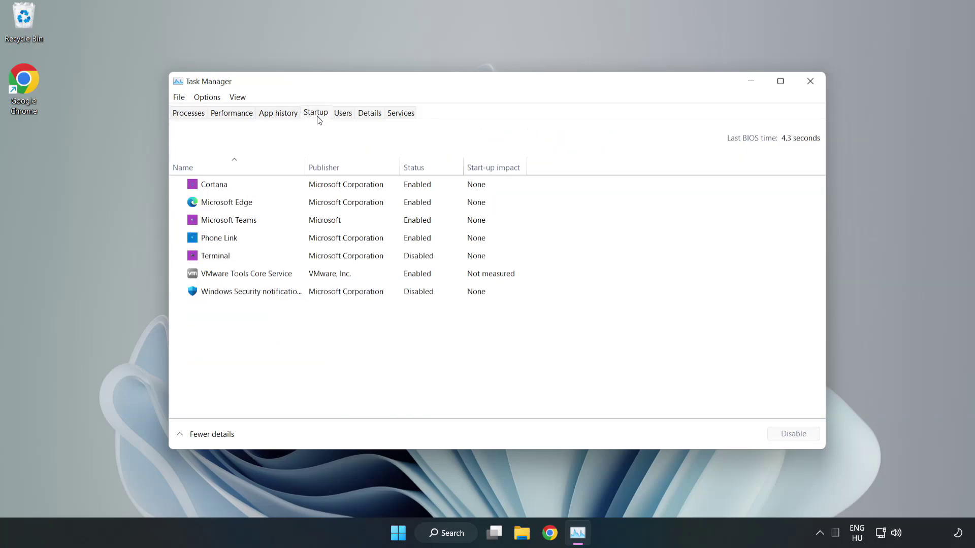
{"action": "left_click", "coordinate": [336, 189]}
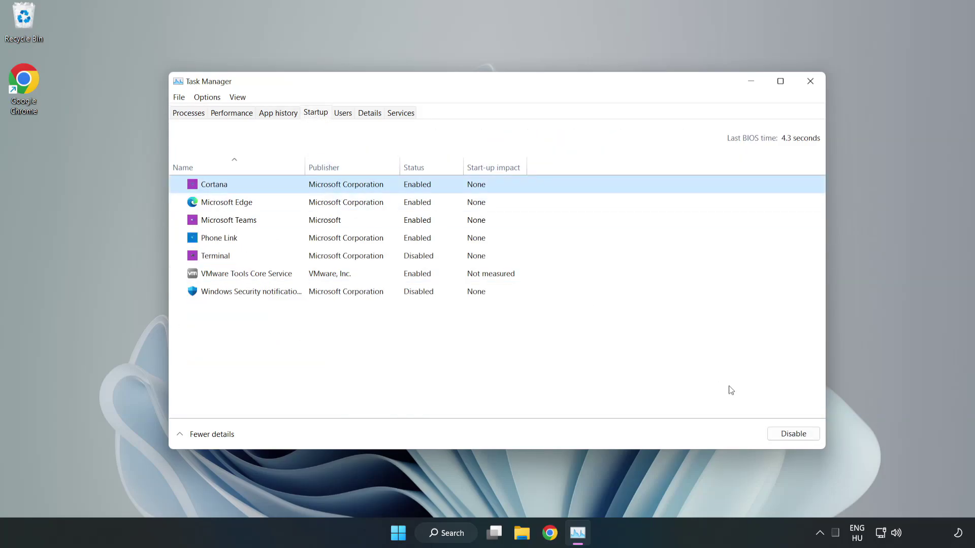
{"action": "left_click", "coordinate": [793, 433]}
{"action": "left_click", "coordinate": [793, 434]}
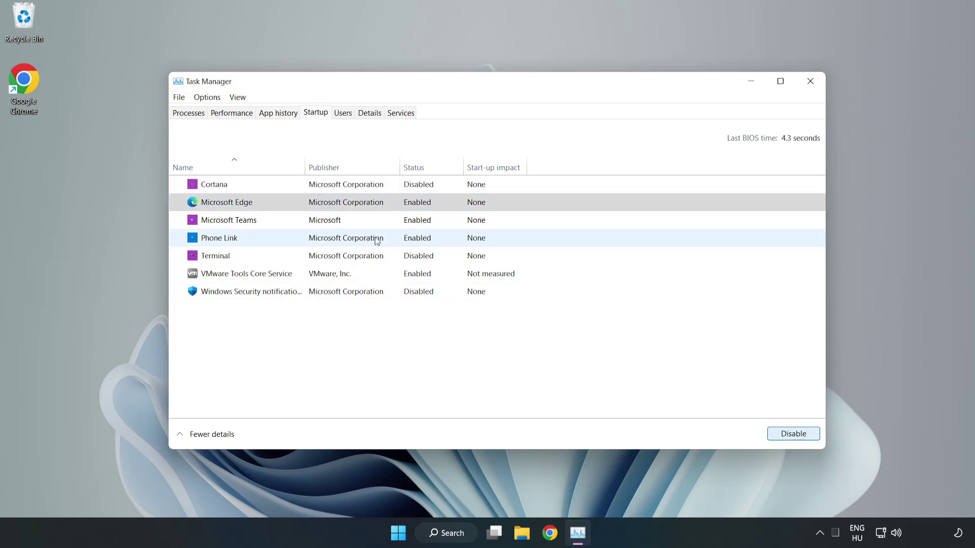
{"action": "left_click", "coordinate": [333, 222]}
{"action": "left_click", "coordinate": [778, 433]}
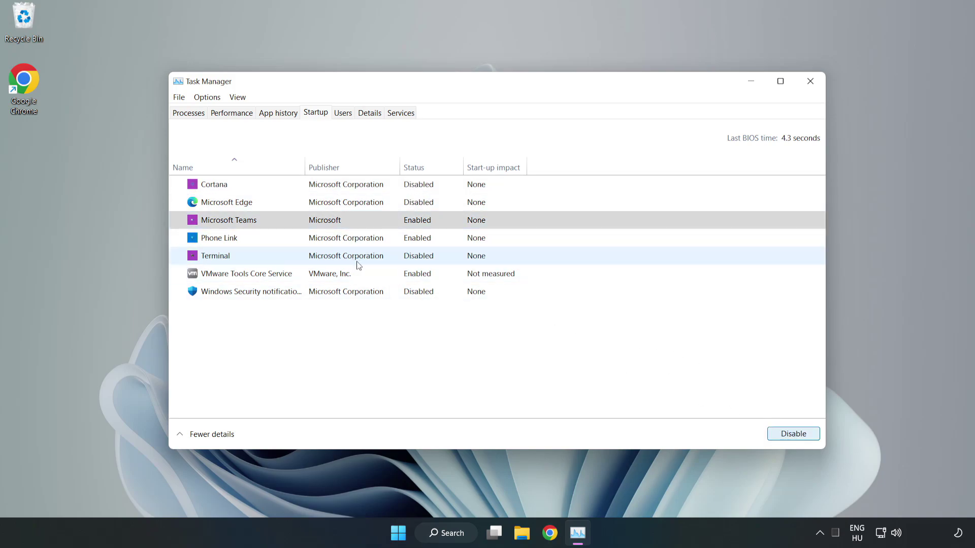
{"action": "left_click", "coordinate": [326, 239]}
{"action": "left_click", "coordinate": [771, 434]}
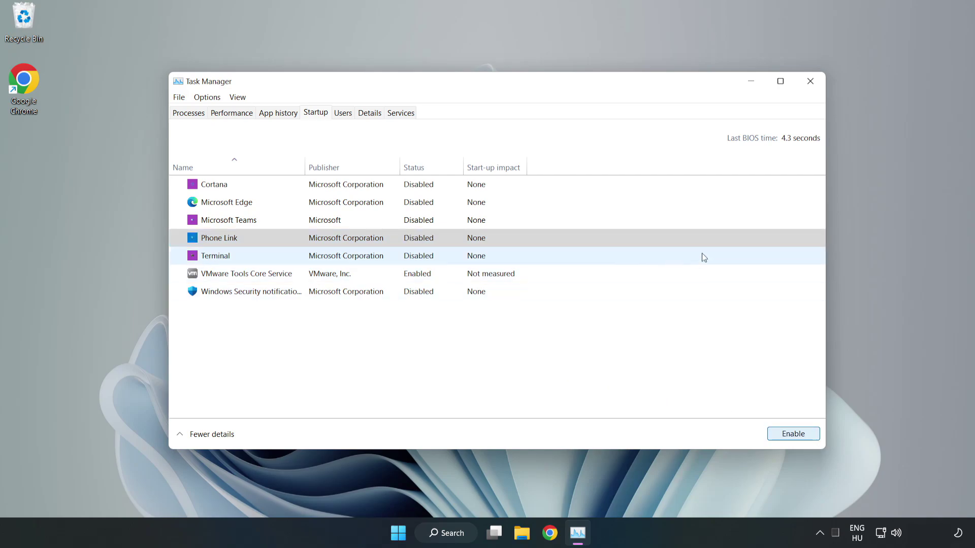
{"action": "left_click", "coordinate": [811, 80]}
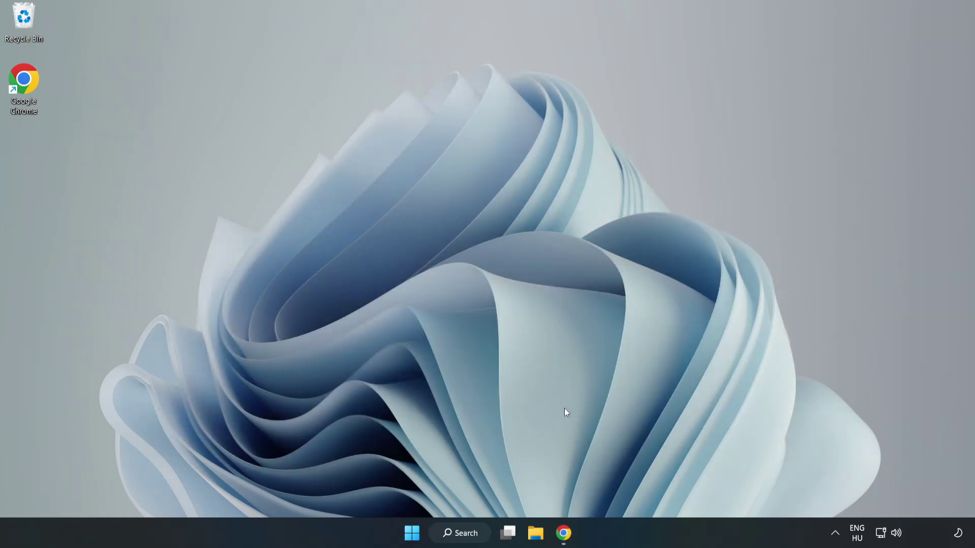
Return to Chrome's DirectX End-User Runtime page and download the web installer
{"action": "left_click", "coordinate": [562, 534]}
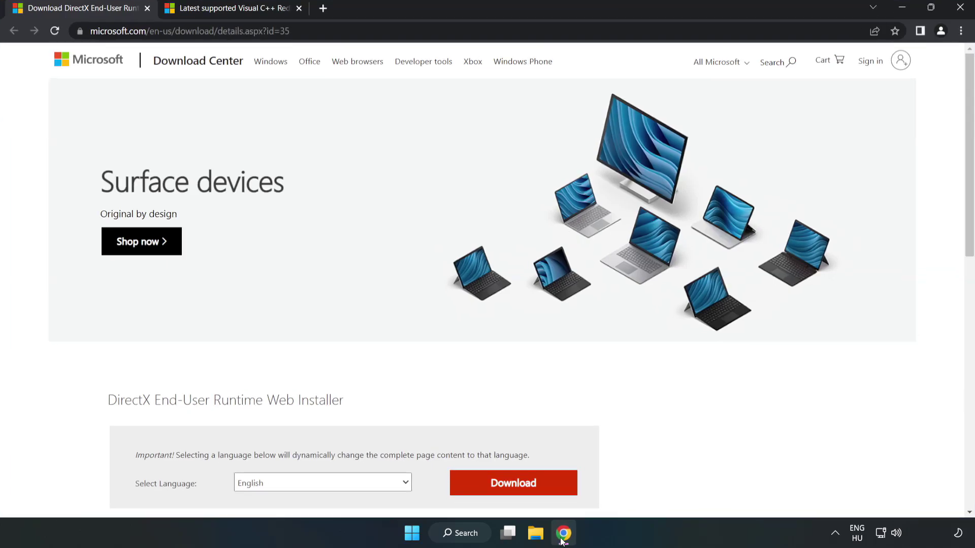
{"action": "left_click", "coordinate": [278, 31]}
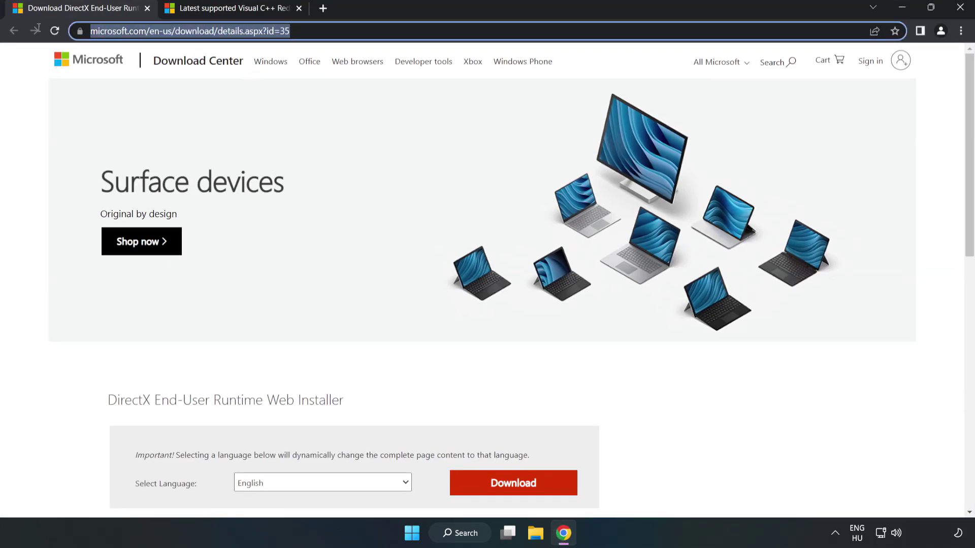
{"action": "left_click_drag", "start_coordinate": [290, 31], "coordinate": [166, 31]}
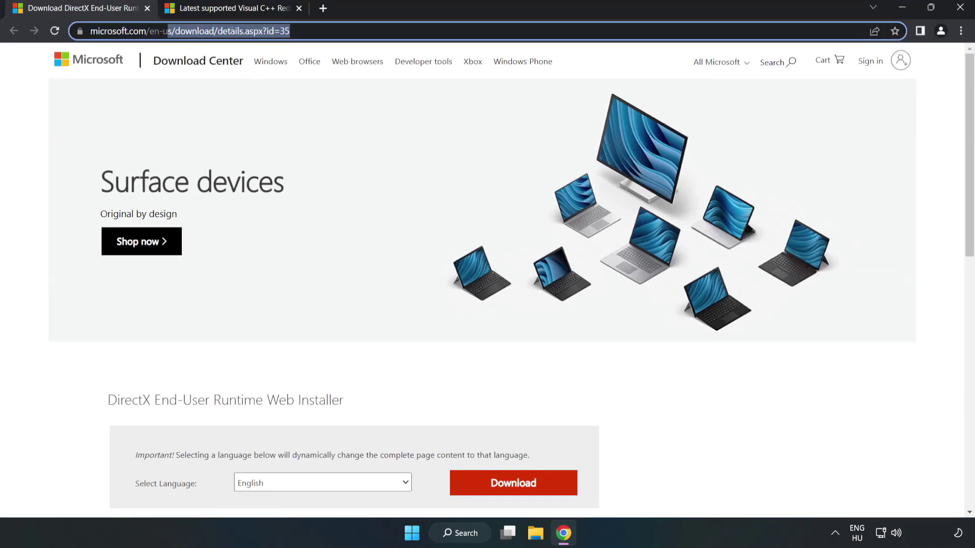
{"action": "left_click", "coordinate": [38, 116]}
{"action": "scroll", "coordinate": [533, 328], "scroll_direction": "down", "scroll_amount": 2}
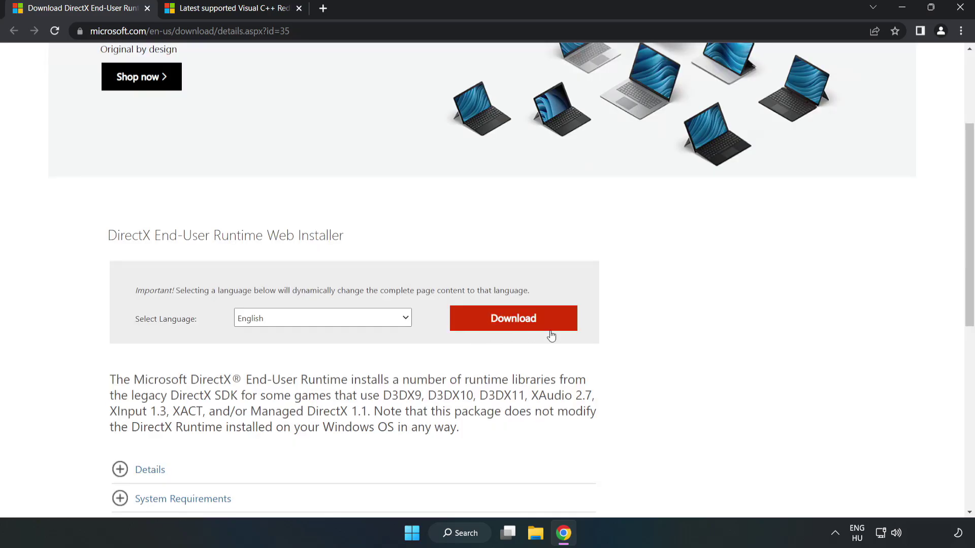
{"action": "left_click", "coordinate": [518, 326]}
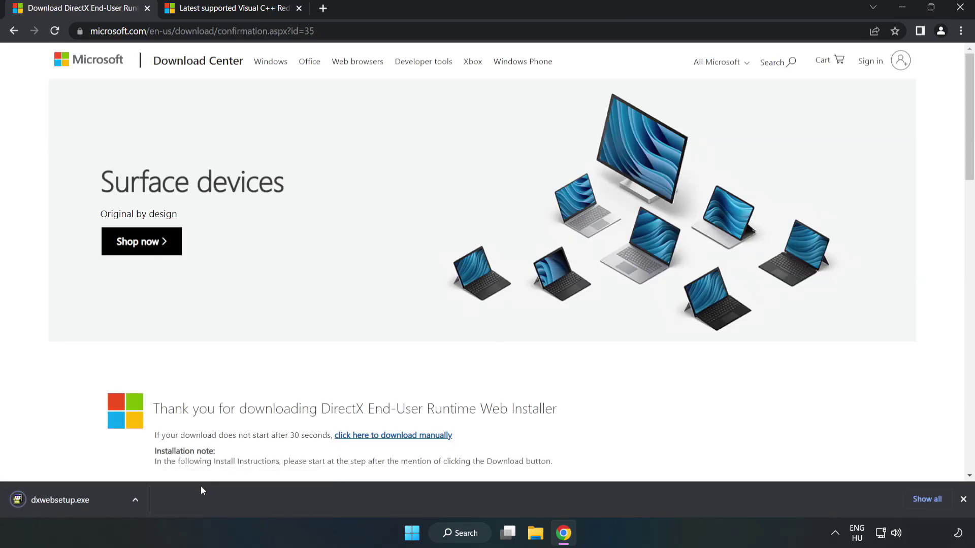
Run dxwebsetup.exe, accept the license, skip the Bing Bar, and finish DirectX setup
{"action": "left_click", "coordinate": [71, 501]}
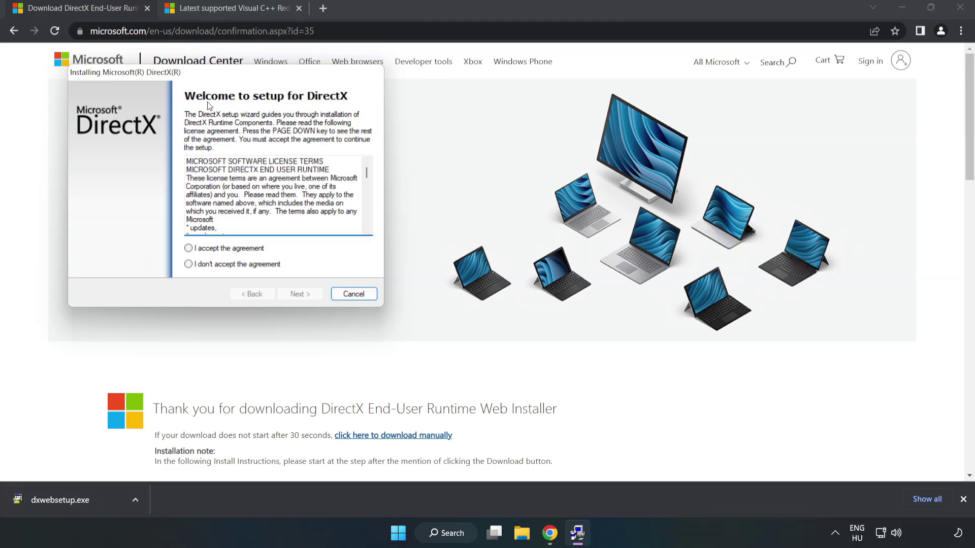
{"action": "left_click_drag", "start_coordinate": [219, 75], "coordinate": [473, 161]}
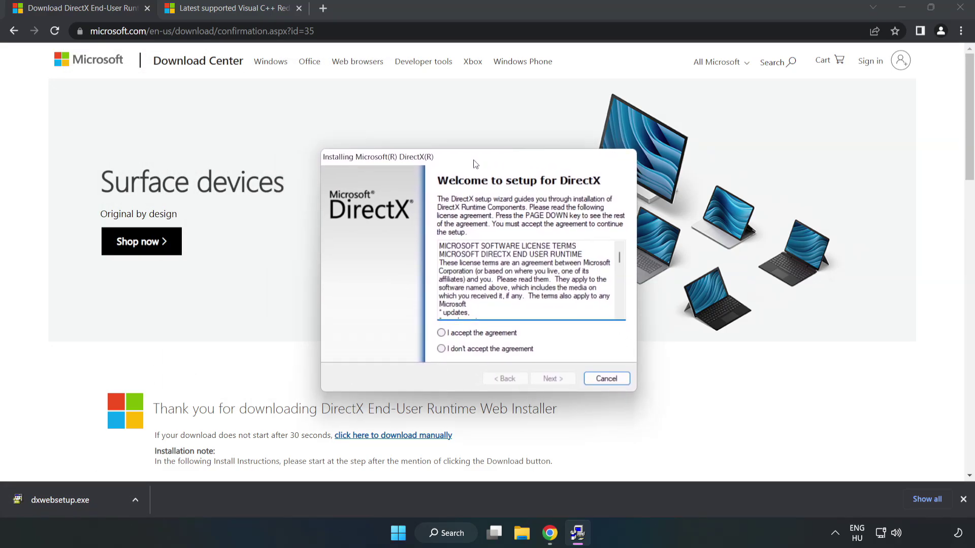
{"action": "left_click_drag", "start_coordinate": [620, 258], "coordinate": [615, 313]}
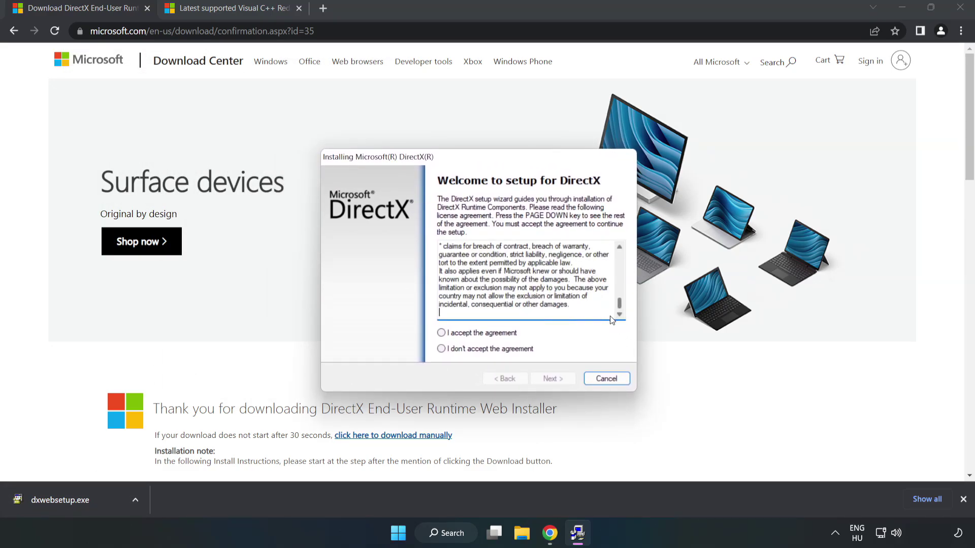
{"action": "left_click", "coordinate": [449, 334]}
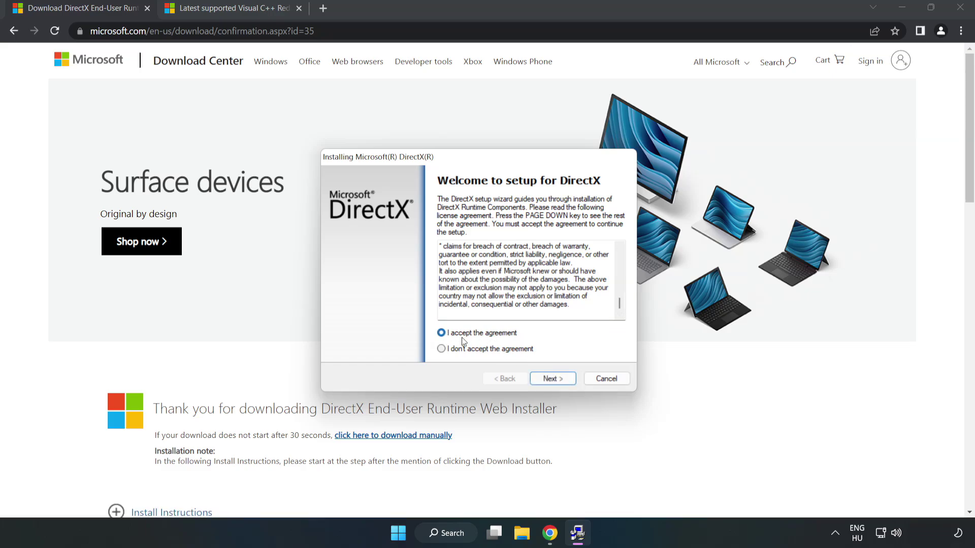
{"action": "left_click", "coordinate": [557, 382]}
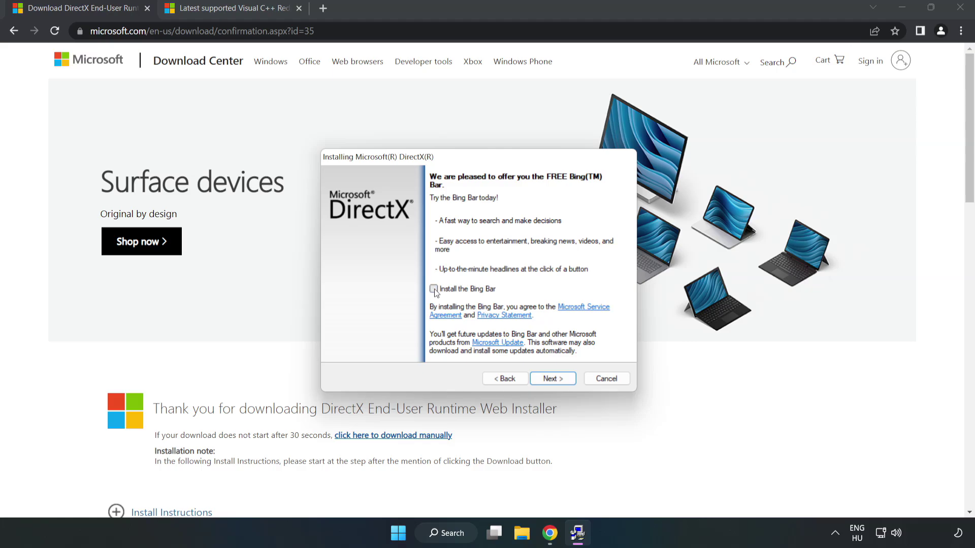
{"action": "left_click", "coordinate": [560, 380]}
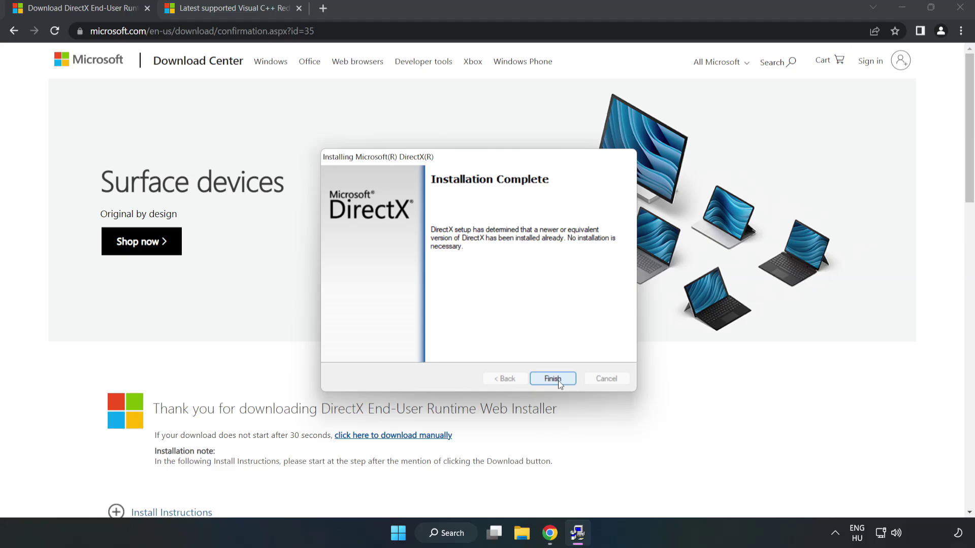
{"action": "left_click", "coordinate": [558, 380]}
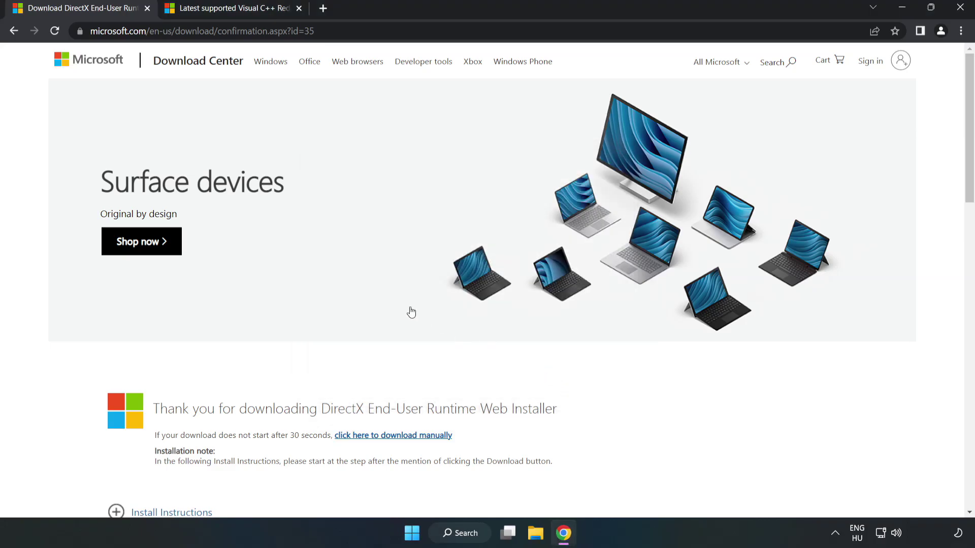
Close the DirectX download page in Chrome
{"action": "left_click", "coordinate": [147, 9]}
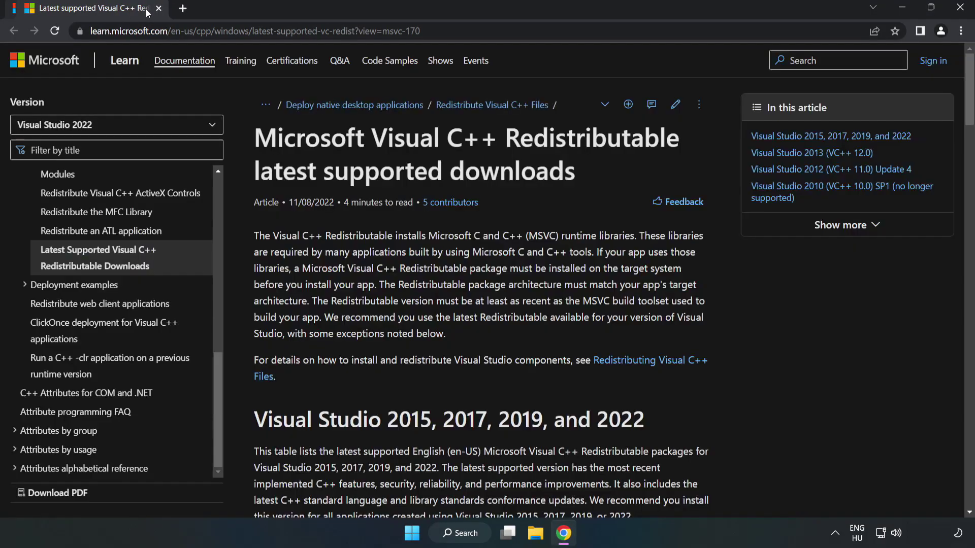
{"action": "left_click", "coordinate": [474, 31]}
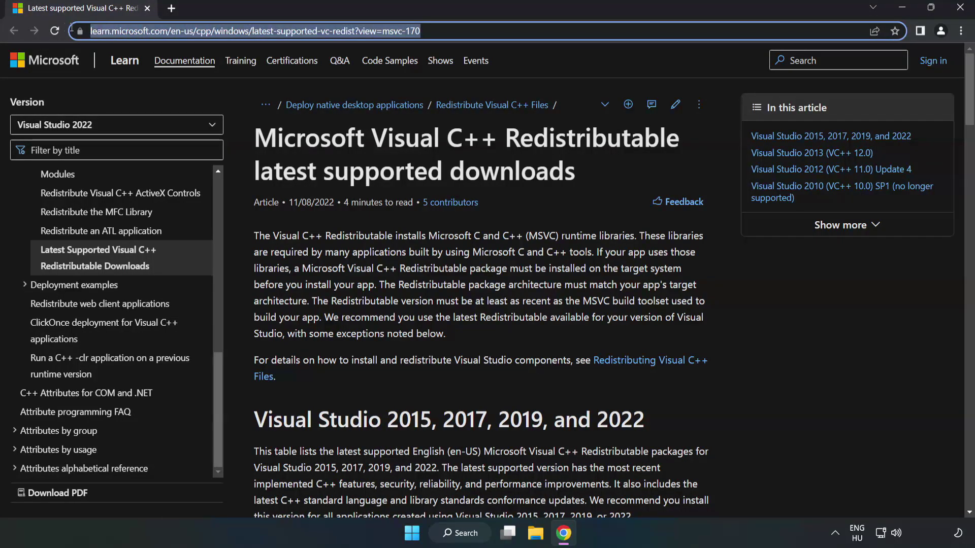
{"action": "left_click", "coordinate": [389, 182]}
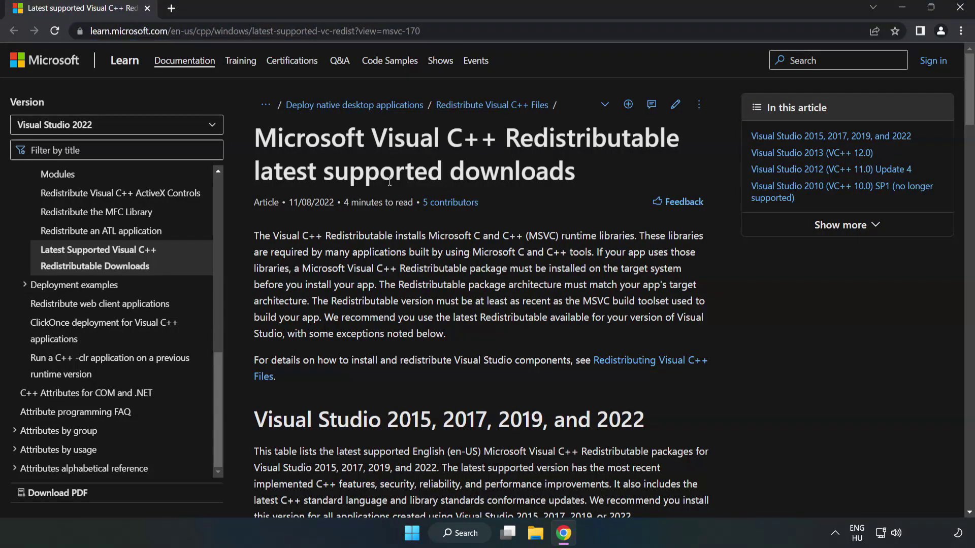
{"action": "scroll", "coordinate": [390, 181], "scroll_direction": "down", "scroll_amount": 3}
{"action": "scroll", "coordinate": [390, 185], "scroll_direction": "down", "scroll_amount": 1}
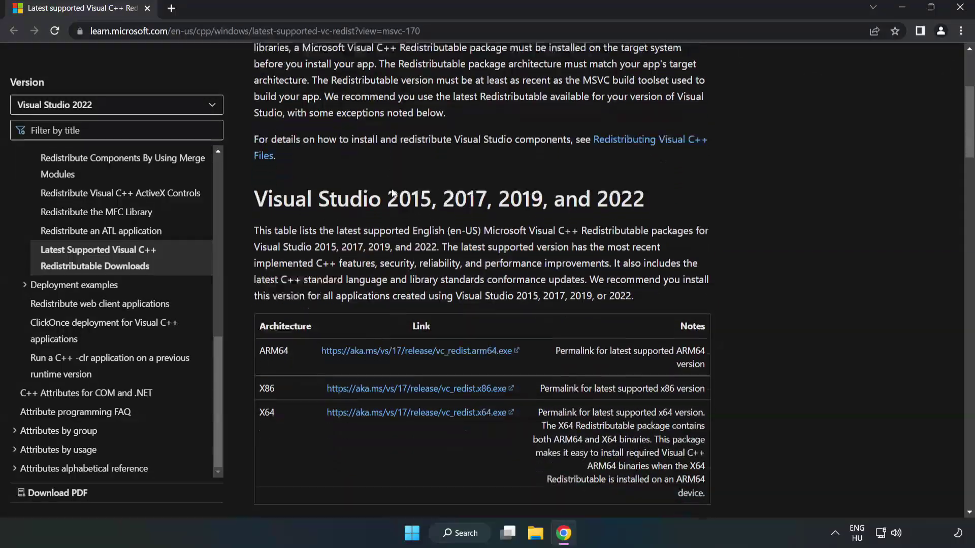
{"action": "scroll", "coordinate": [391, 188], "scroll_direction": "down", "scroll_amount": 1}
{"action": "scroll", "coordinate": [391, 191], "scroll_direction": "down", "scroll_amount": 1}
{"action": "scroll", "coordinate": [391, 190], "scroll_direction": "up", "scroll_amount": 1}
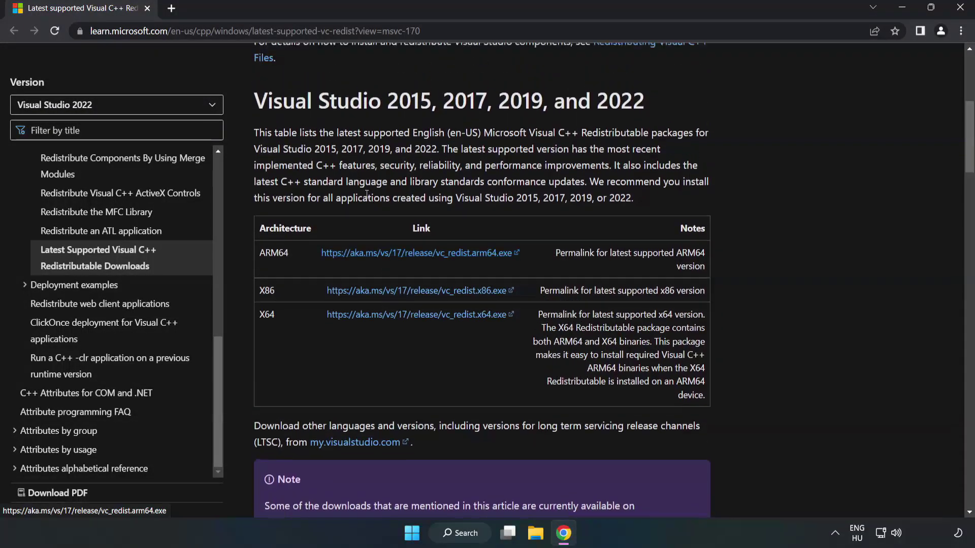
Download the ARM64, x86 and x64 Visual C++ 2015-2022 redistributables and open the ARM64 installer
{"action": "left_click_drag", "start_coordinate": [253, 101], "coordinate": [644, 101]}
{"action": "left_click", "coordinate": [421, 233]}
{"action": "left_click", "coordinate": [392, 254]}
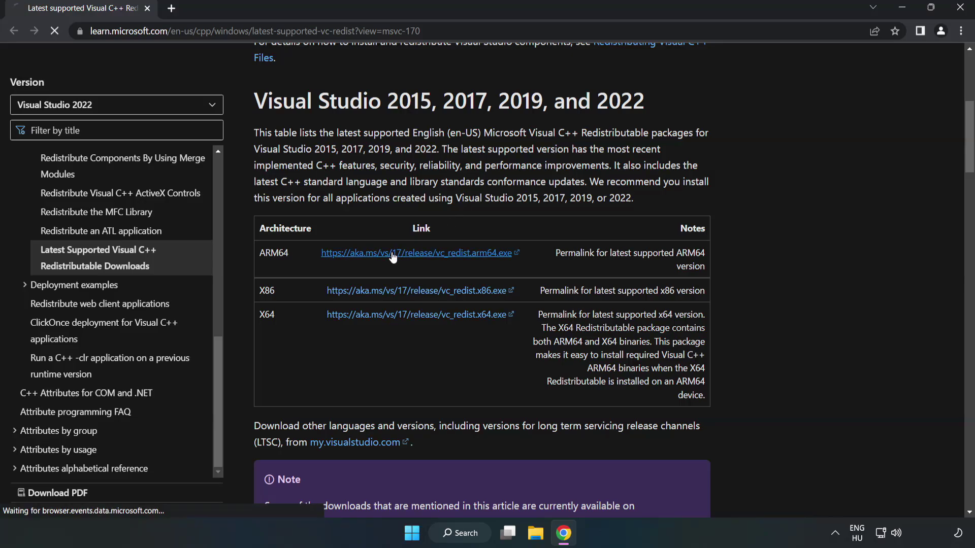
{"action": "left_click", "coordinate": [396, 293]}
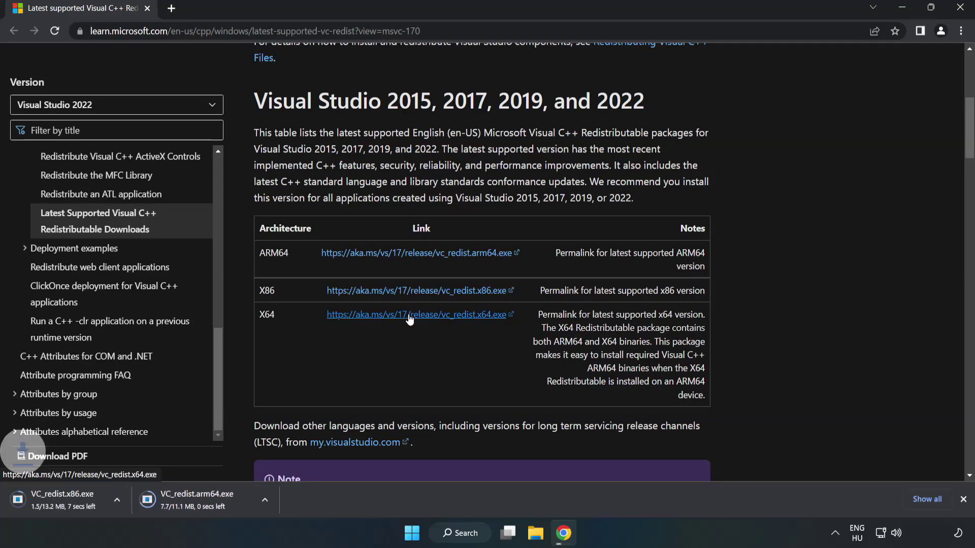
{"action": "left_click", "coordinate": [409, 316]}
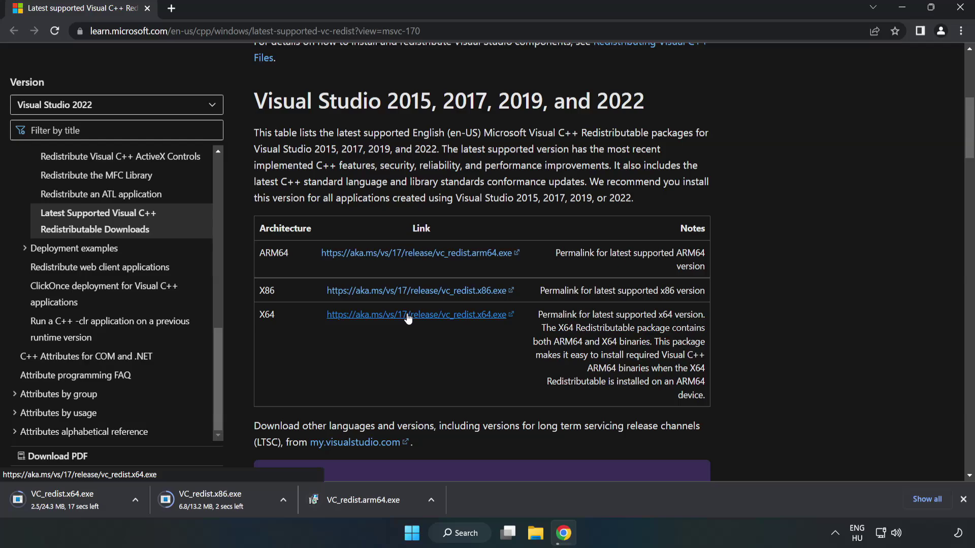
{"action": "left_click", "coordinate": [371, 501]}
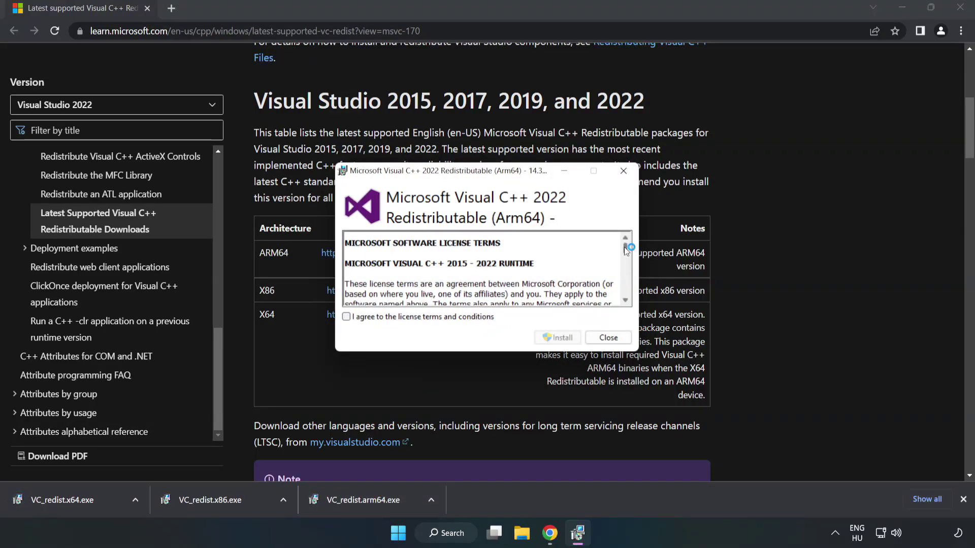
{"action": "left_click_drag", "start_coordinate": [624, 248], "coordinate": [626, 297]}
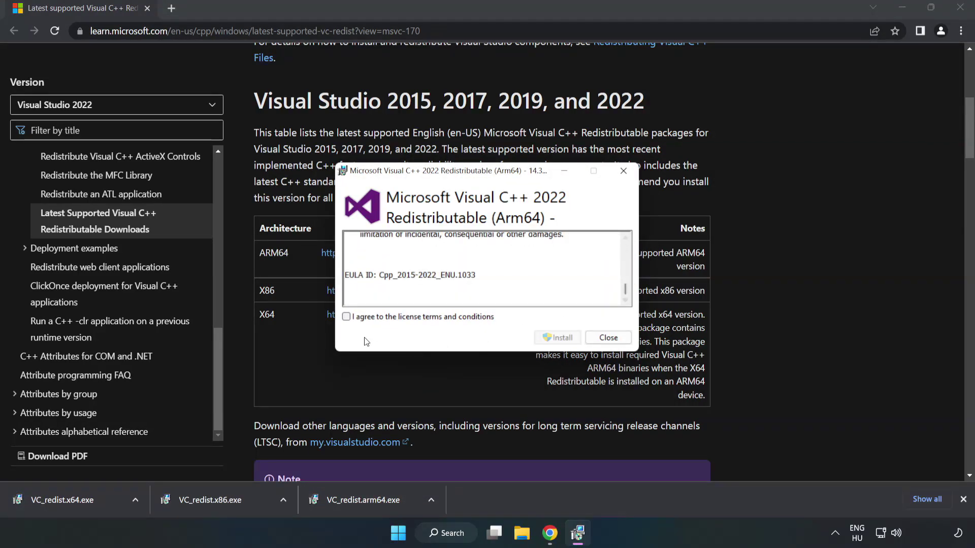
Attempt the ARM64 install, dismiss its unsupported-processor failure, and open VC_redist.x86.exe
{"action": "left_click", "coordinate": [347, 317]}
{"action": "left_click", "coordinate": [558, 337]}
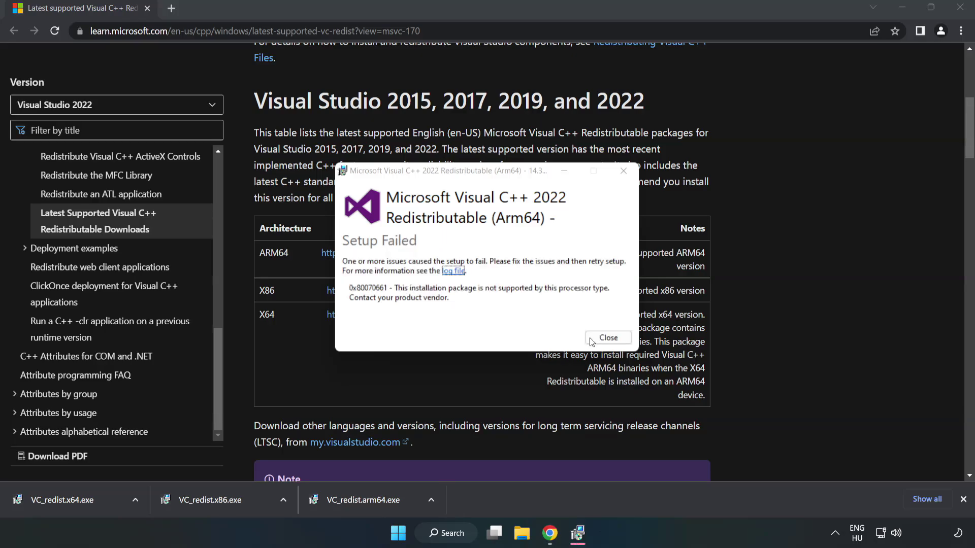
{"action": "left_click", "coordinate": [602, 340]}
{"action": "left_click", "coordinate": [216, 497]}
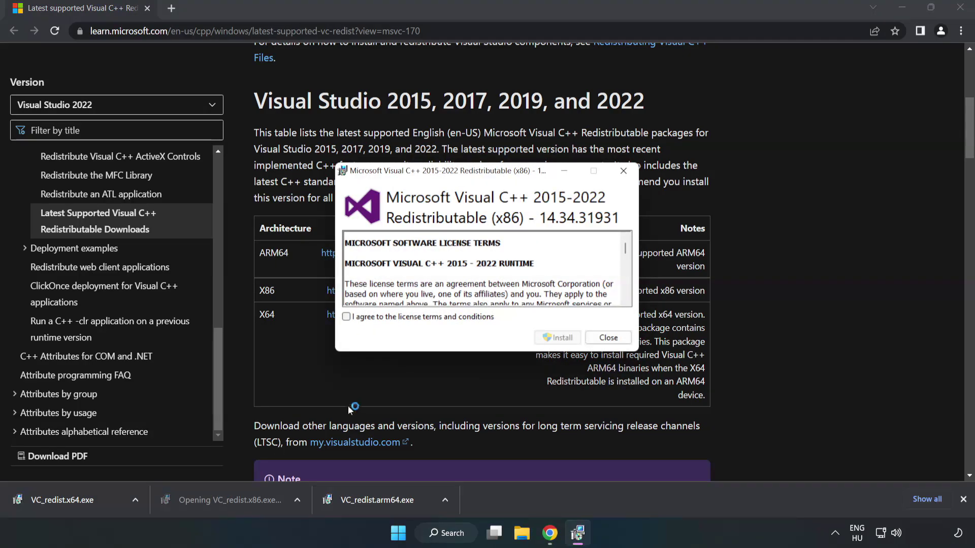
Accept the license, install the x86 redistributable, and close the Setup Successful window
{"action": "left_click", "coordinate": [626, 302]}
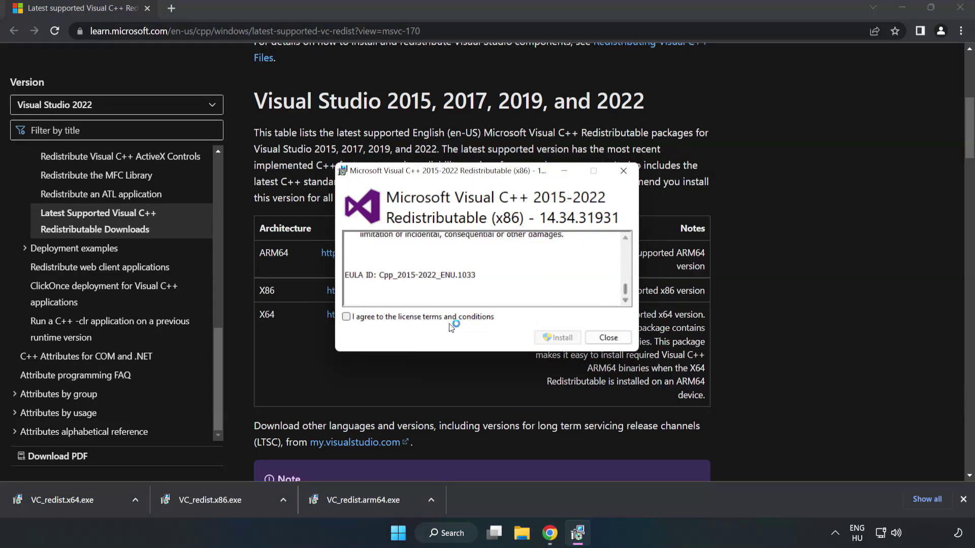
{"action": "left_click", "coordinate": [346, 317]}
{"action": "left_click", "coordinate": [554, 339]}
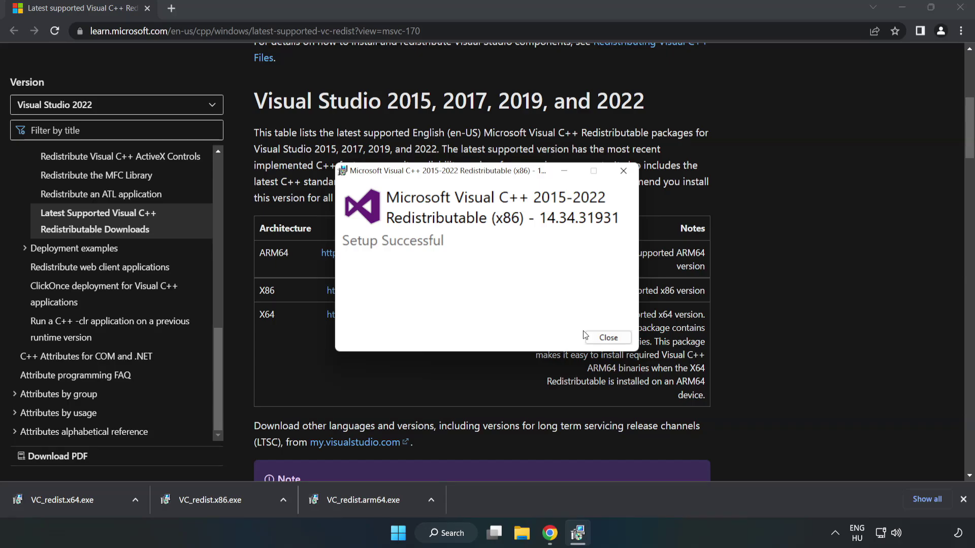
{"action": "left_click", "coordinate": [609, 338]}
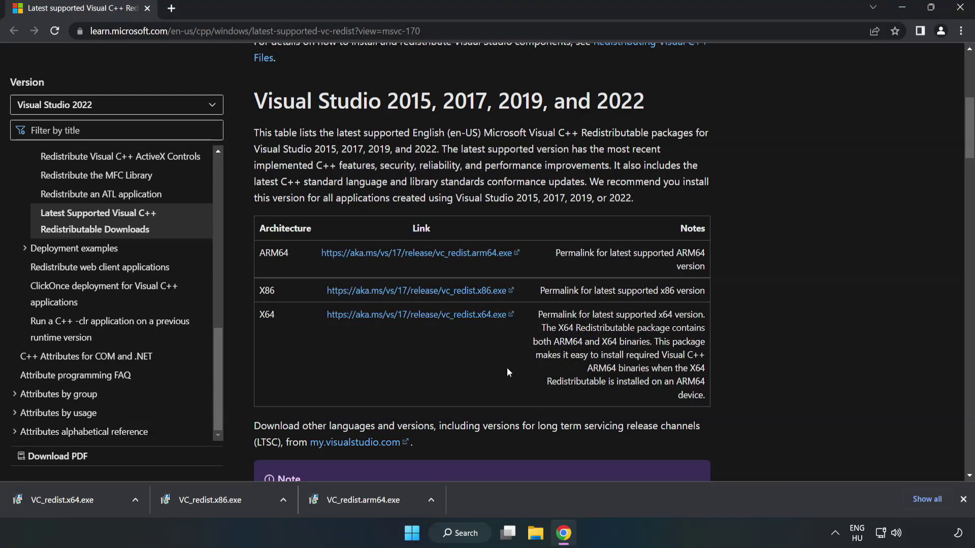
Install VC_redist.x64.exe after accepting its license, close the installer, then close Chrome
{"action": "left_click", "coordinate": [53, 497]}
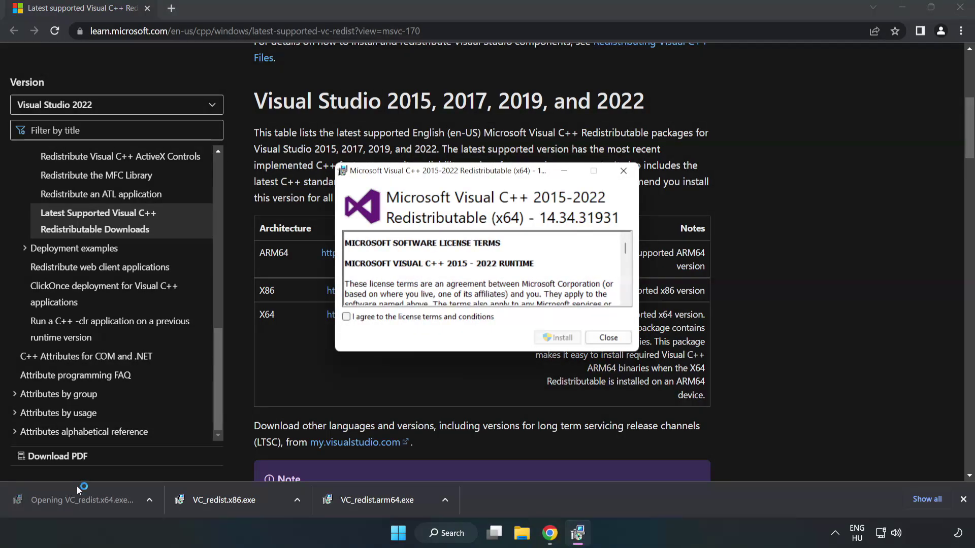
{"action": "left_click_drag", "start_coordinate": [626, 250], "coordinate": [627, 296]}
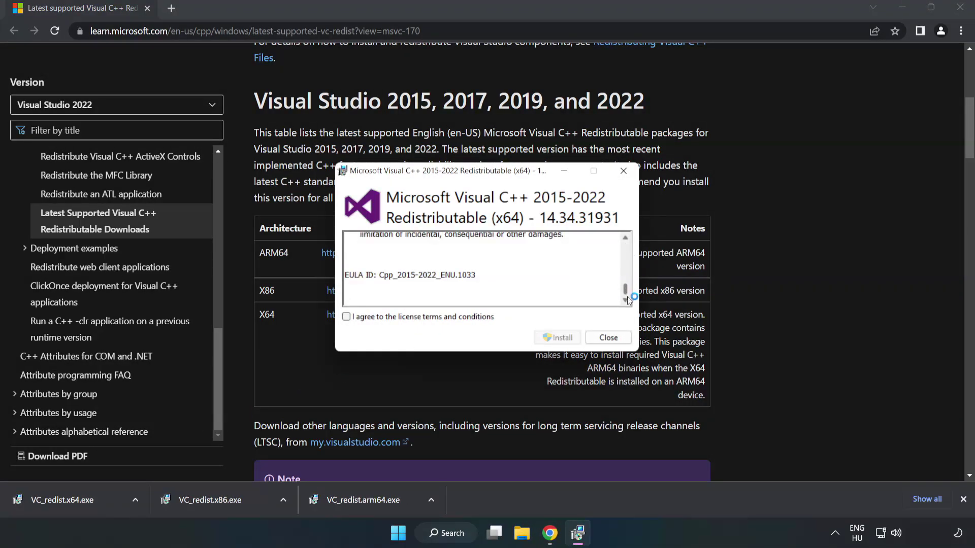
{"action": "left_click", "coordinate": [347, 317]}
{"action": "left_click", "coordinate": [553, 335]}
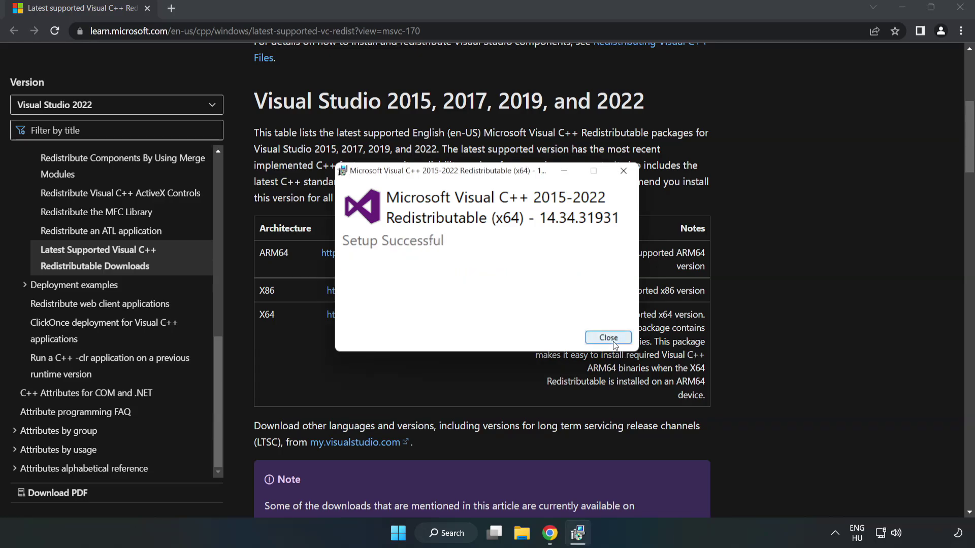
{"action": "left_click", "coordinate": [614, 343]}
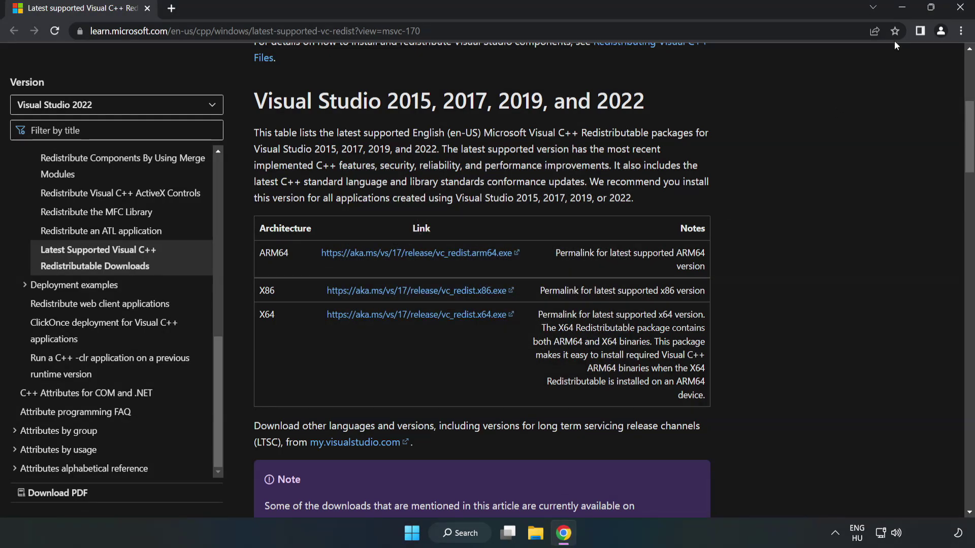
{"action": "left_click", "coordinate": [962, 8]}
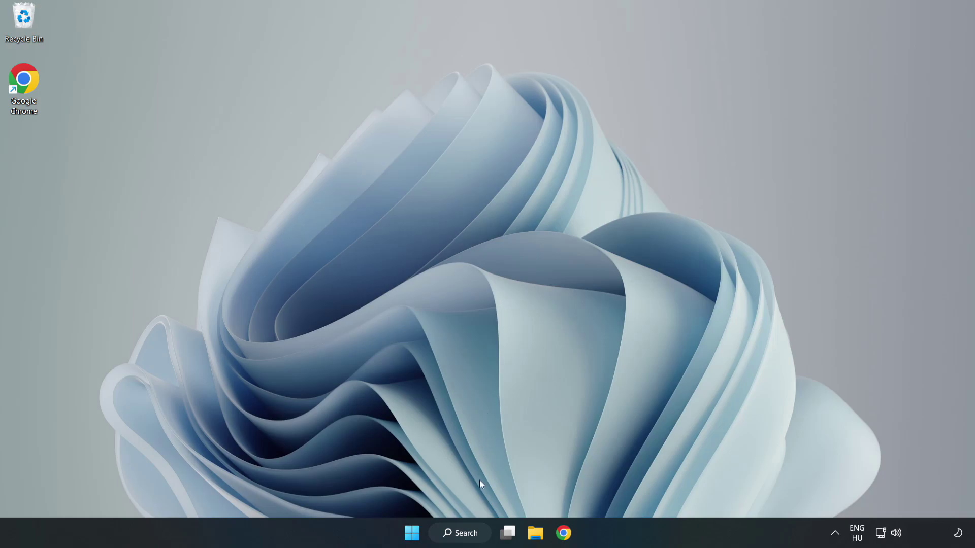
Search for cmd and run Command Prompt as administrator
{"action": "left_click", "coordinate": [472, 534]}
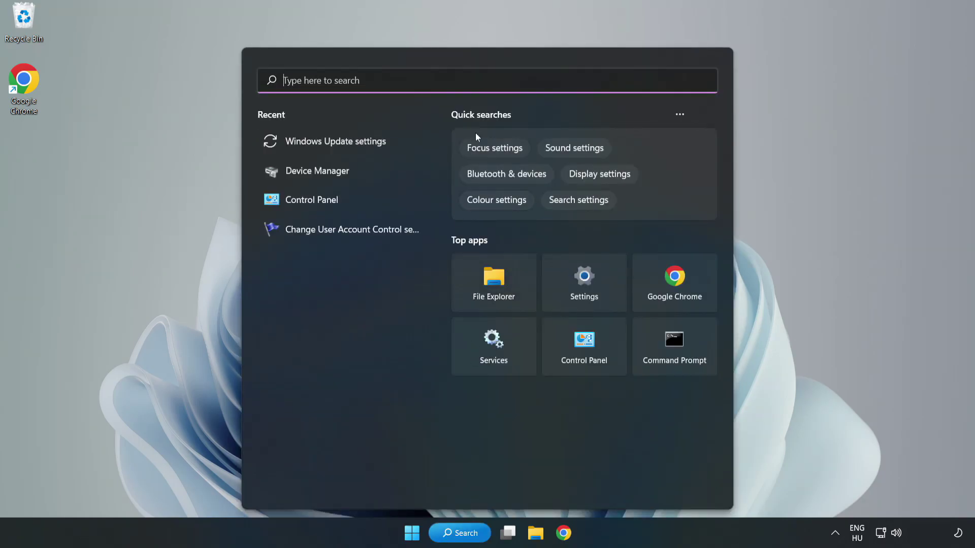
{"action": "type", "text": "cm"}
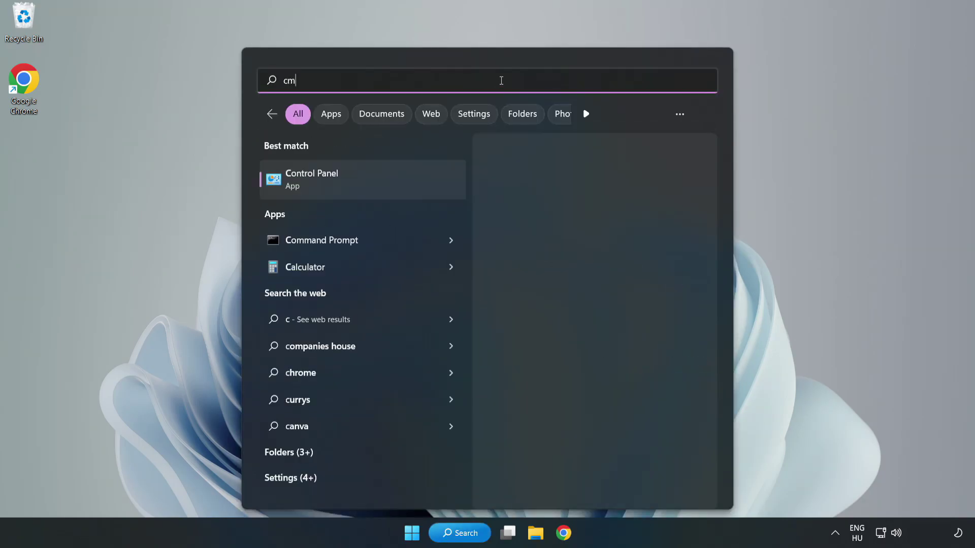
{"action": "type", "text": "d"}
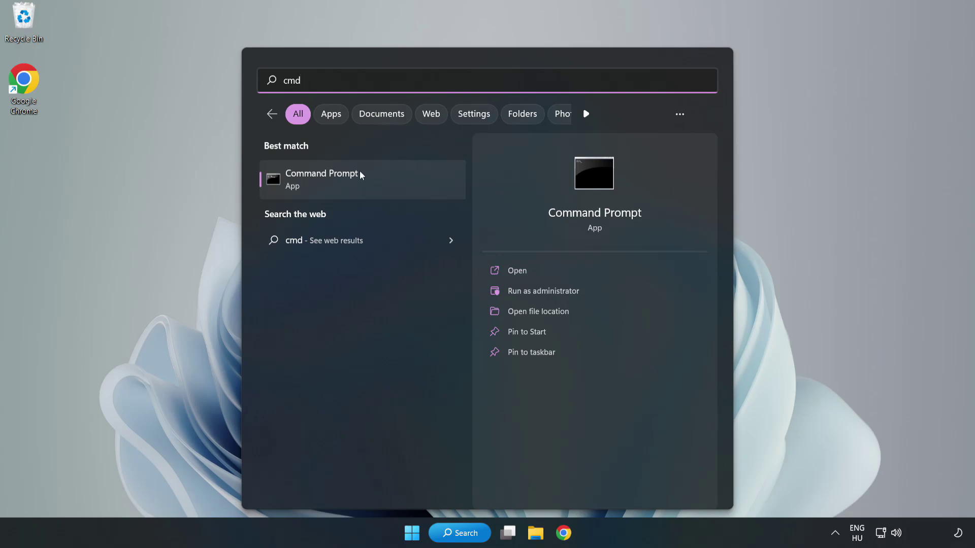
{"action": "right_click", "coordinate": [383, 184]}
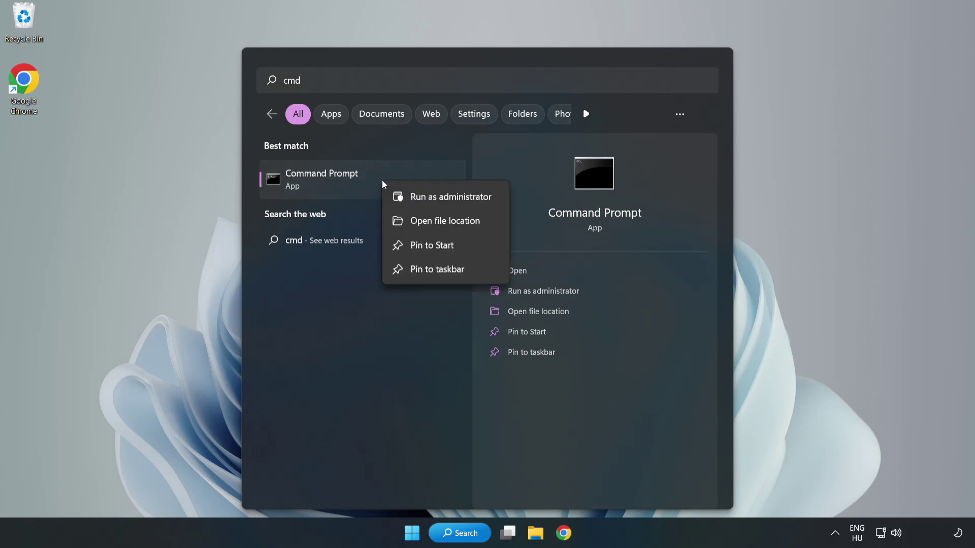
{"action": "left_click", "coordinate": [422, 198]}
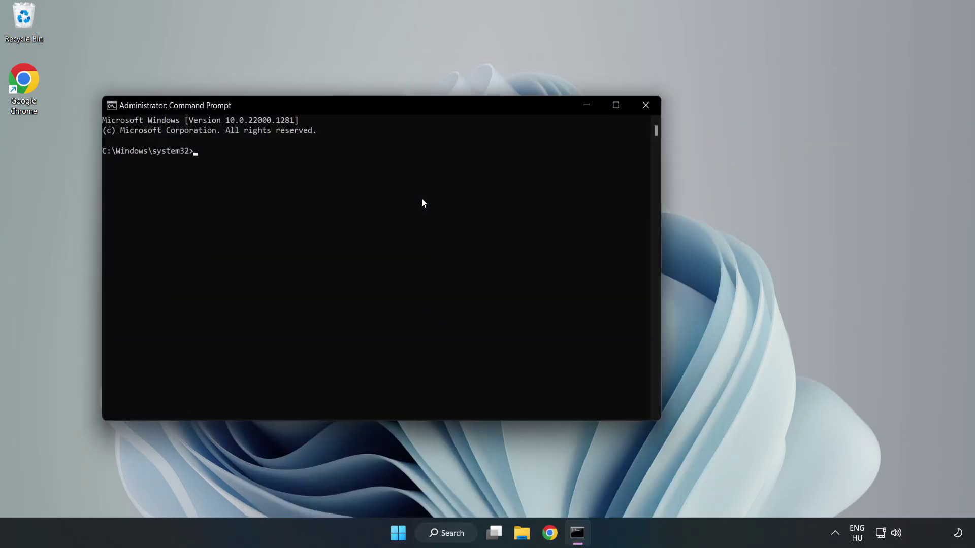
Centre the Command Prompt window and run sfc /scannow
{"action": "left_click_drag", "start_coordinate": [392, 105], "coordinate": [496, 111]}
{"action": "type", "text": "sfc /sc"}
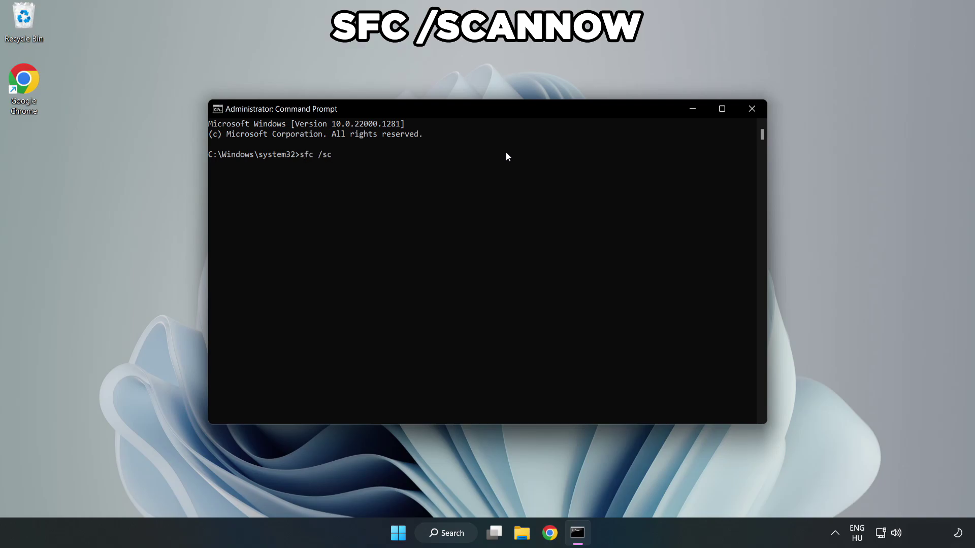
{"action": "type", "text": "annow"}
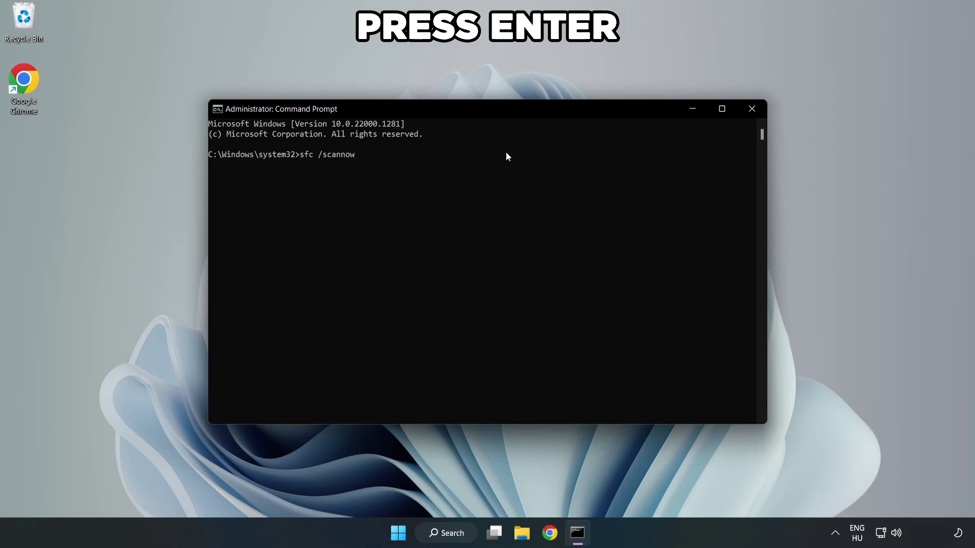
{"action": "key", "text": "Return"}
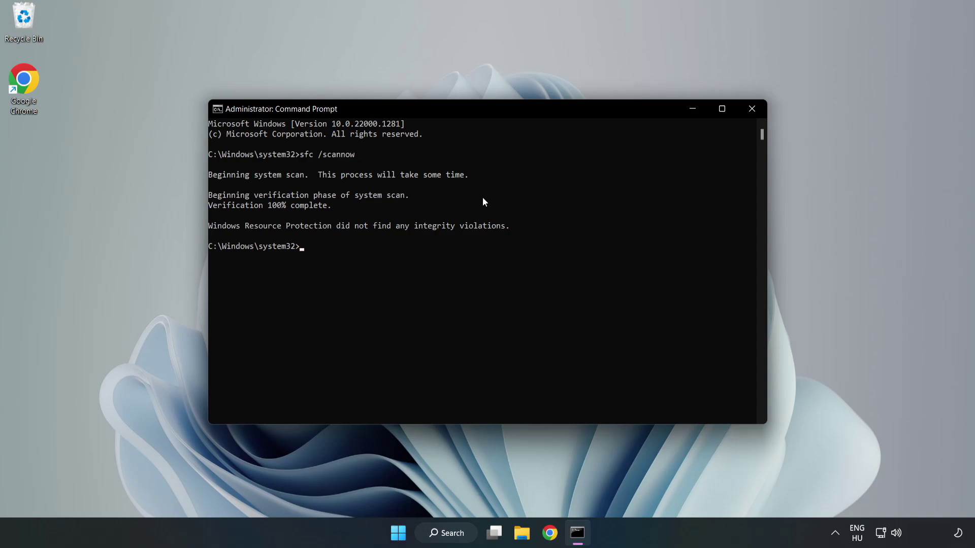
Close Command Prompt and show the Start menu power options: Sleep, Shut down, Restart
{"action": "left_click", "coordinate": [751, 109]}
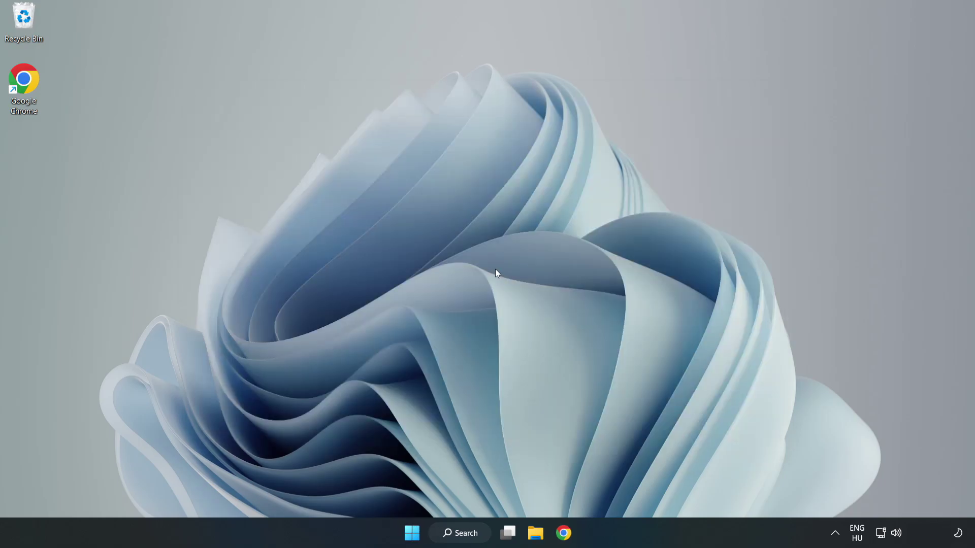
{"action": "left_click", "coordinate": [411, 532]}
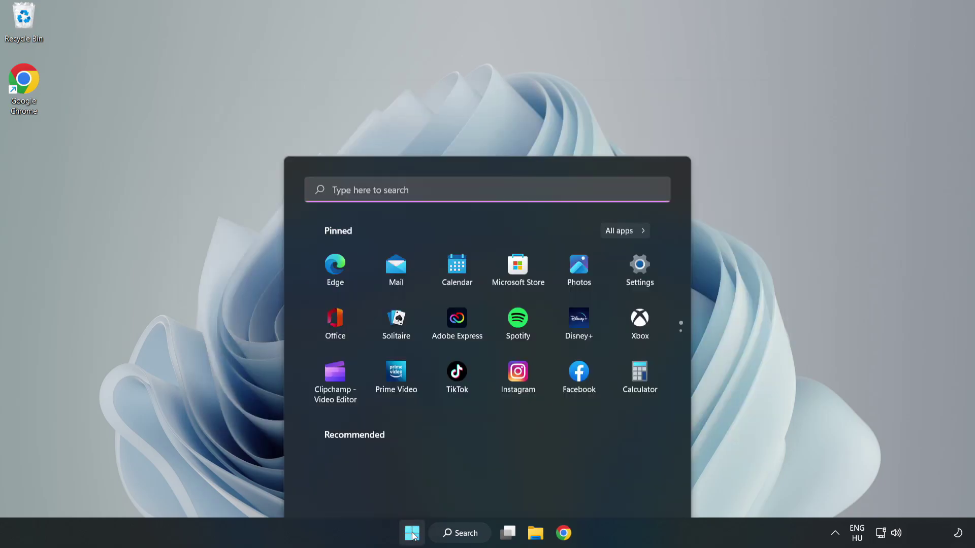
{"action": "left_click", "coordinate": [644, 488]}
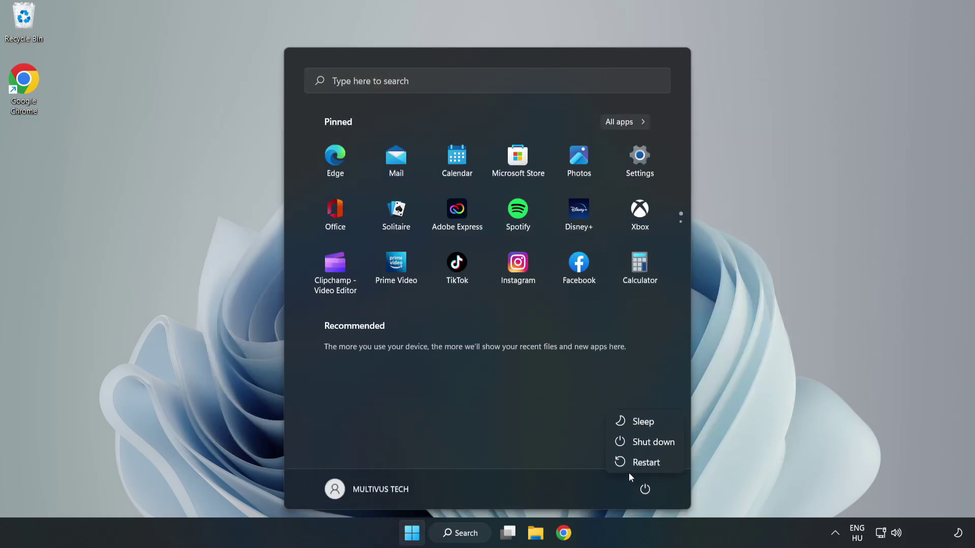